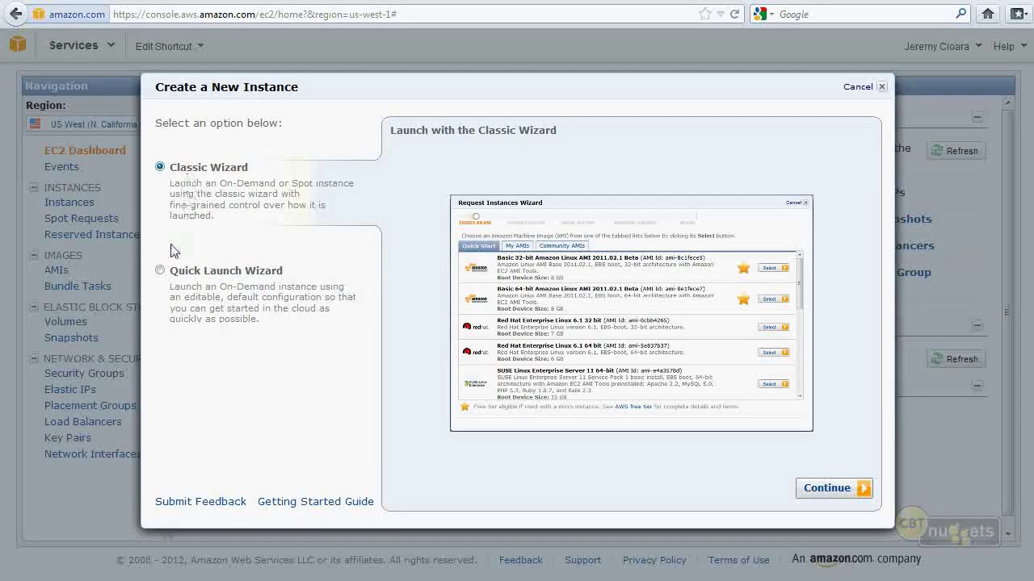
Step: Choose the Quick Launch Wizard and name the new instance Web Server CBT
left_click(161, 272)
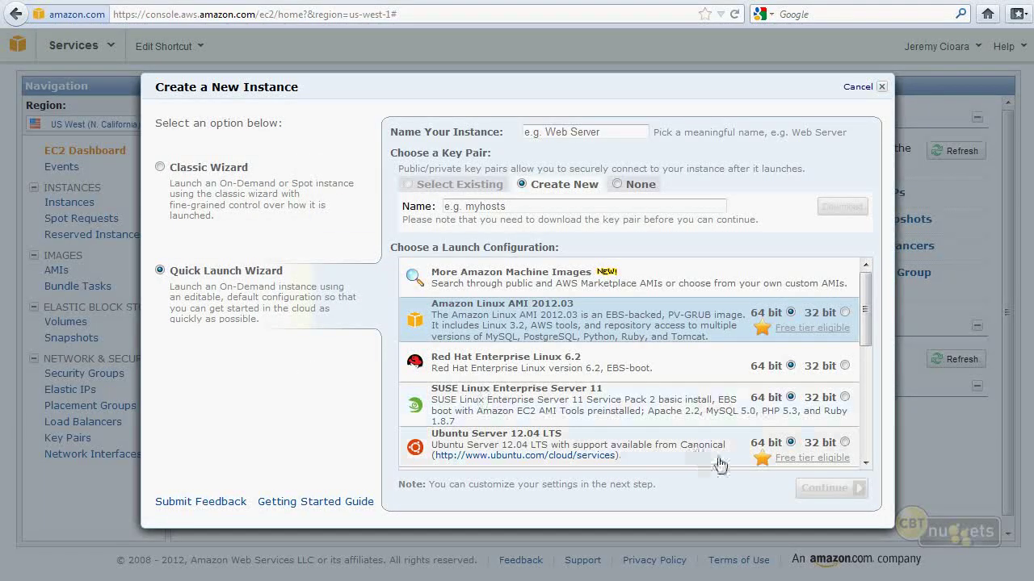
left_click(582, 132)
type("Web Server")
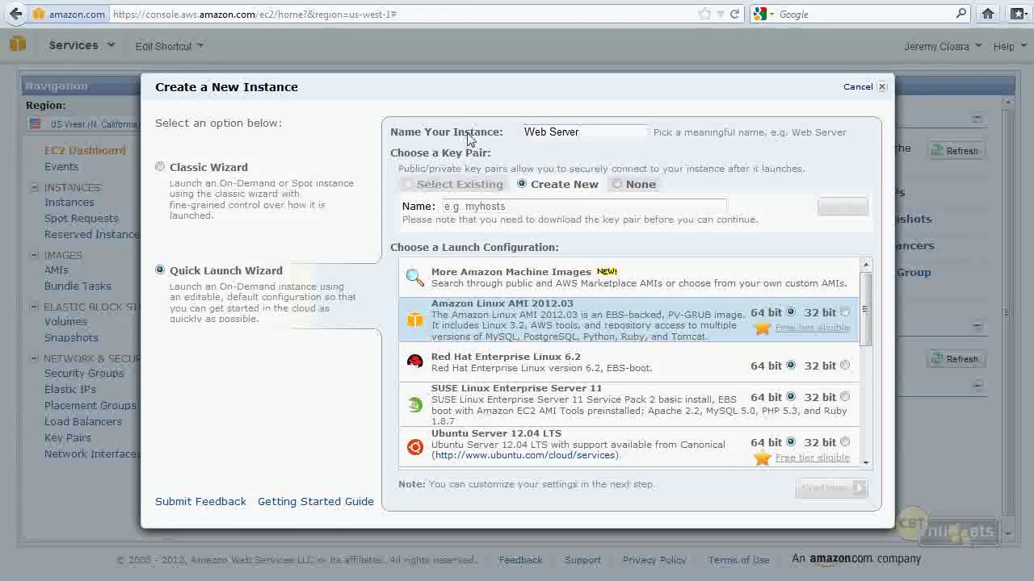
triple_click(469, 138)
double_click(468, 134)
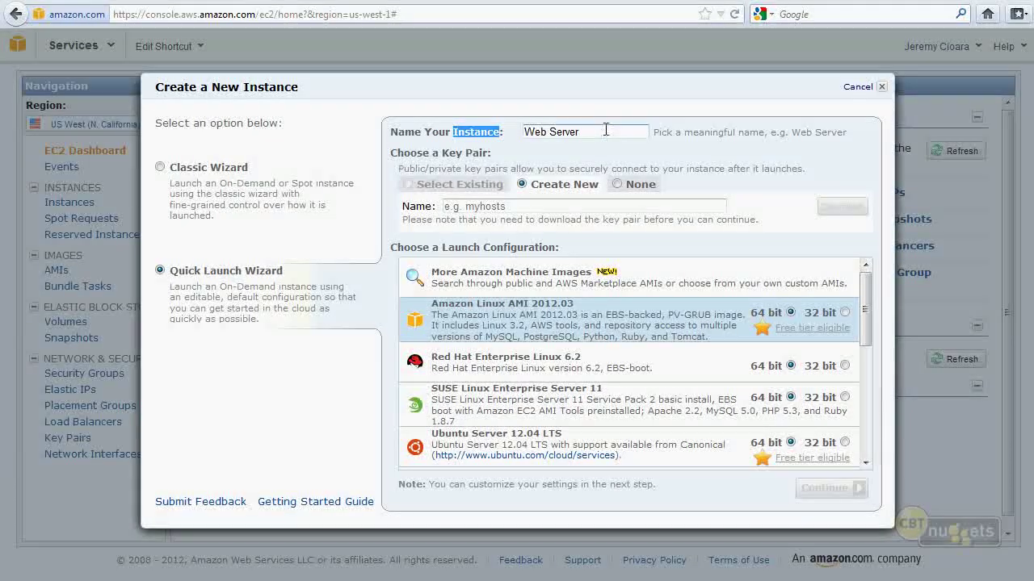
left_click_drag(795, 132, 837, 132)
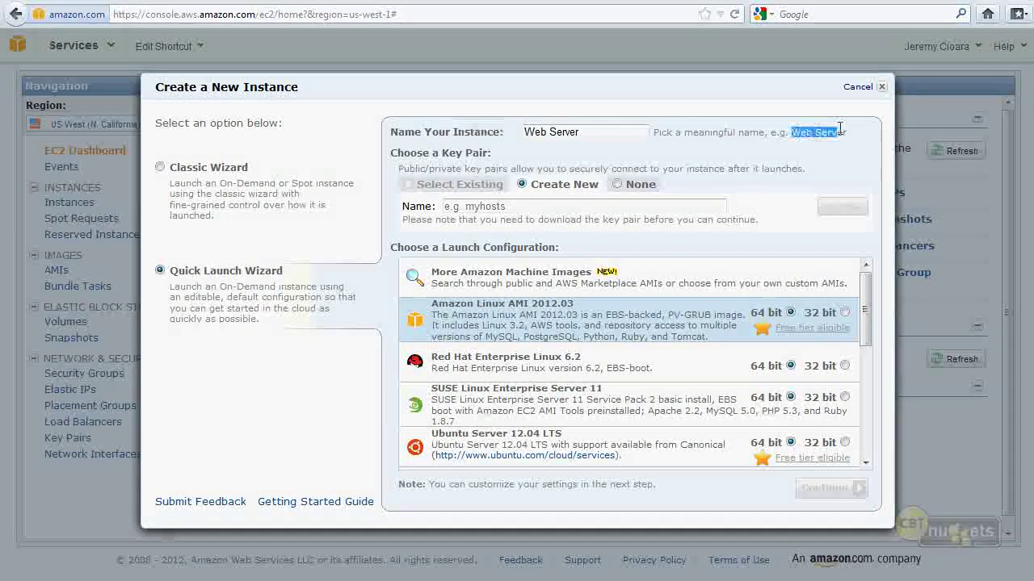
left_click(595, 132)
type("CBT")
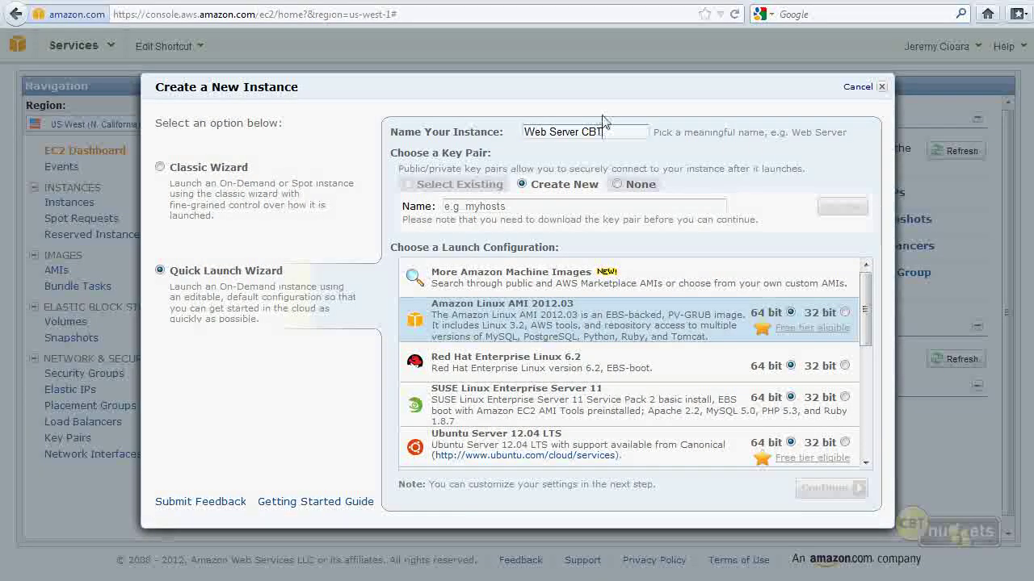
Step: Set the key pair to None and choose Microsoft Windows Server 2008 R2 Base as the launch configuration
left_click(790, 339)
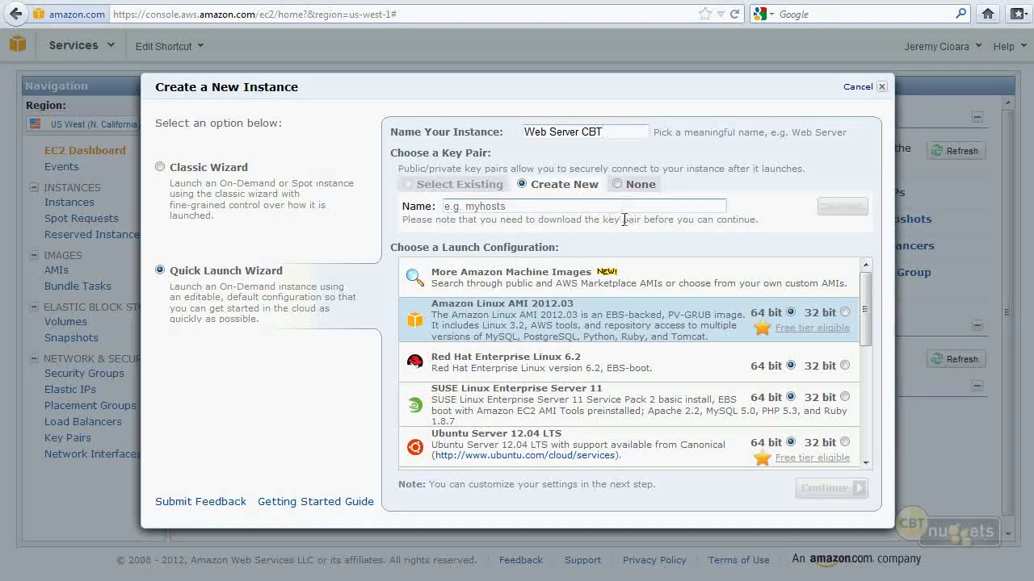
left_click(617, 184)
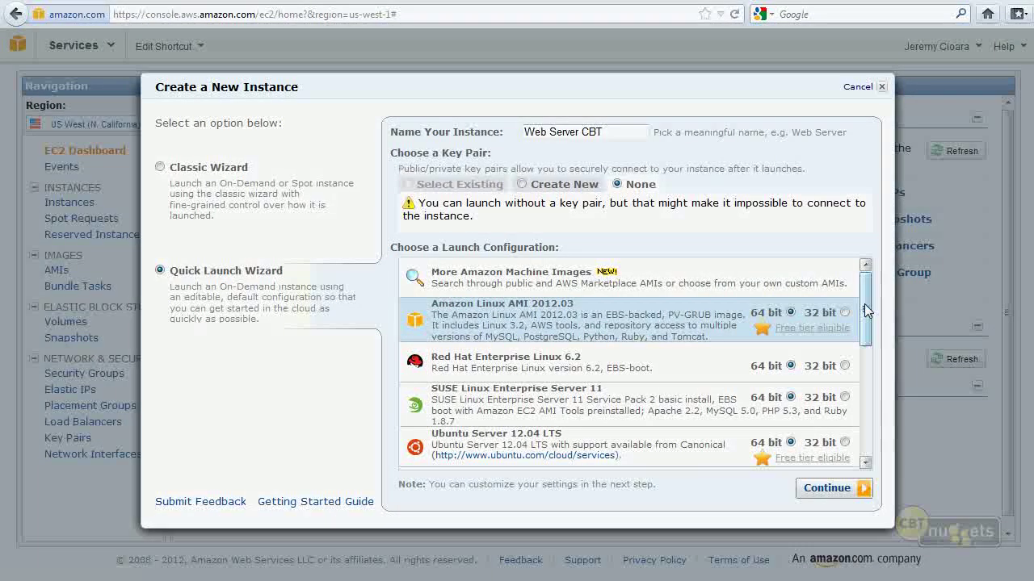
scroll(866, 311, "down", 4)
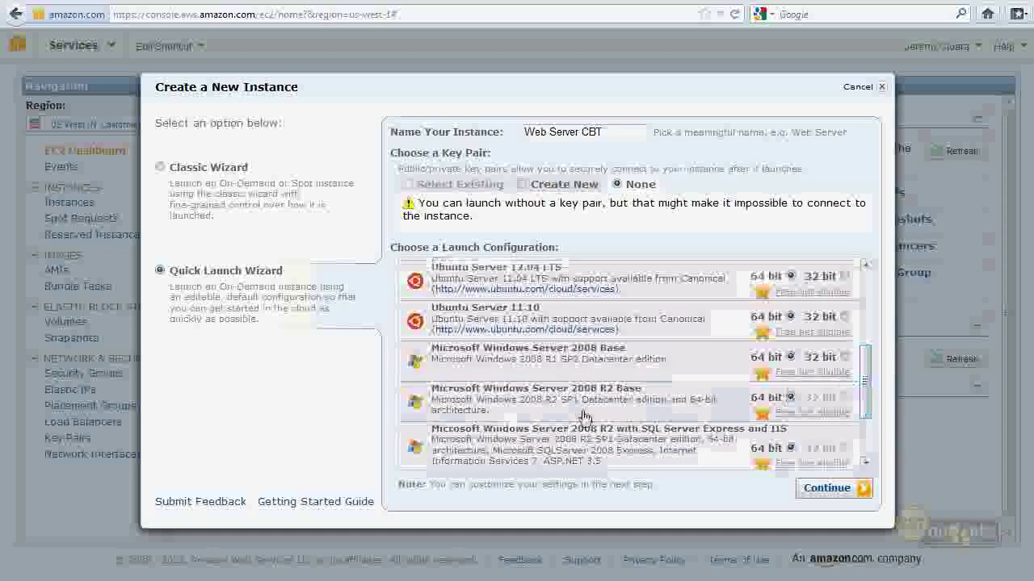
left_click(517, 404)
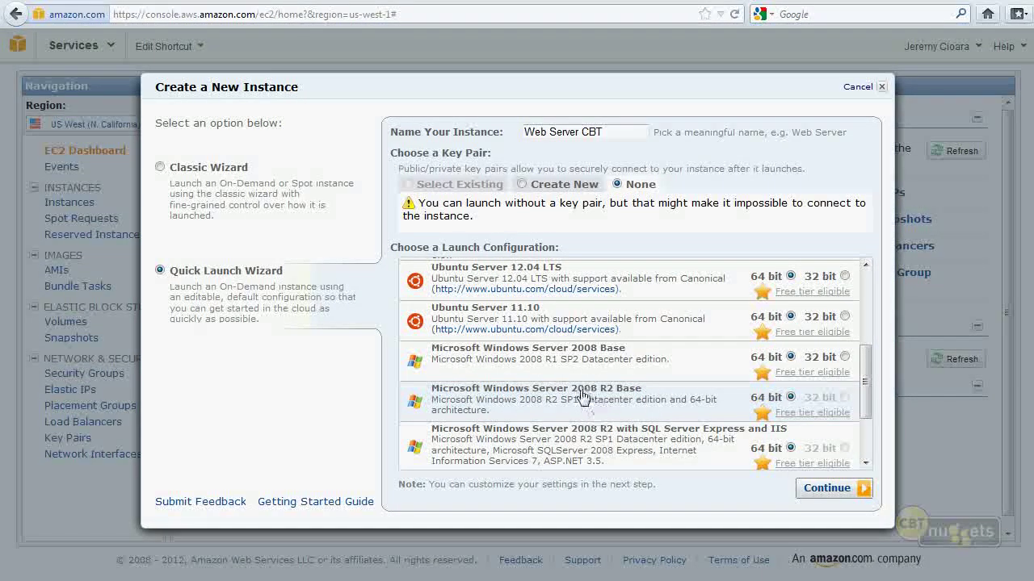
left_click(773, 405)
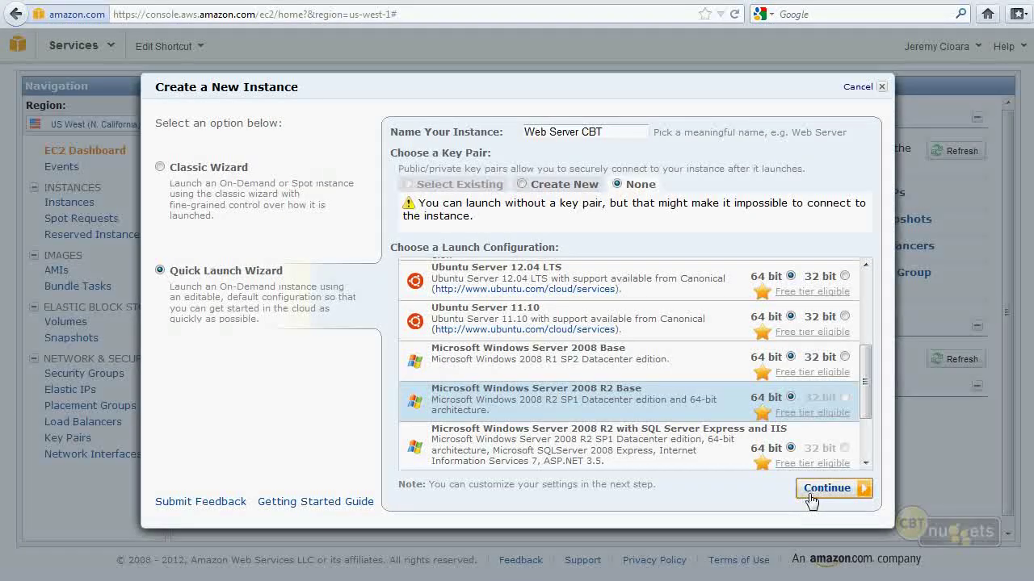
Step: Choose the Classic Wizard for the new instance and continue to the machine image selection
left_click(182, 175)
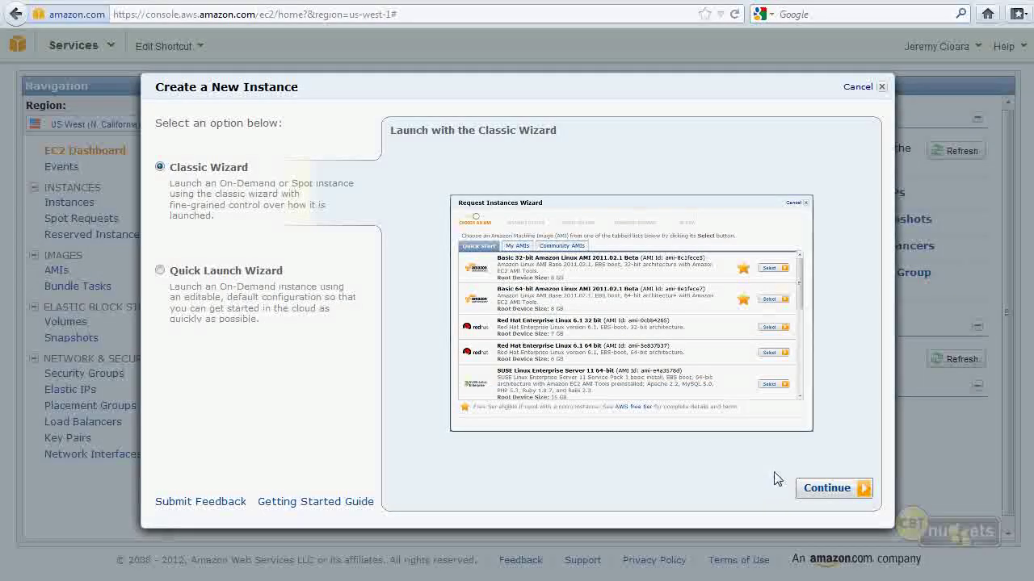
left_click(834, 489)
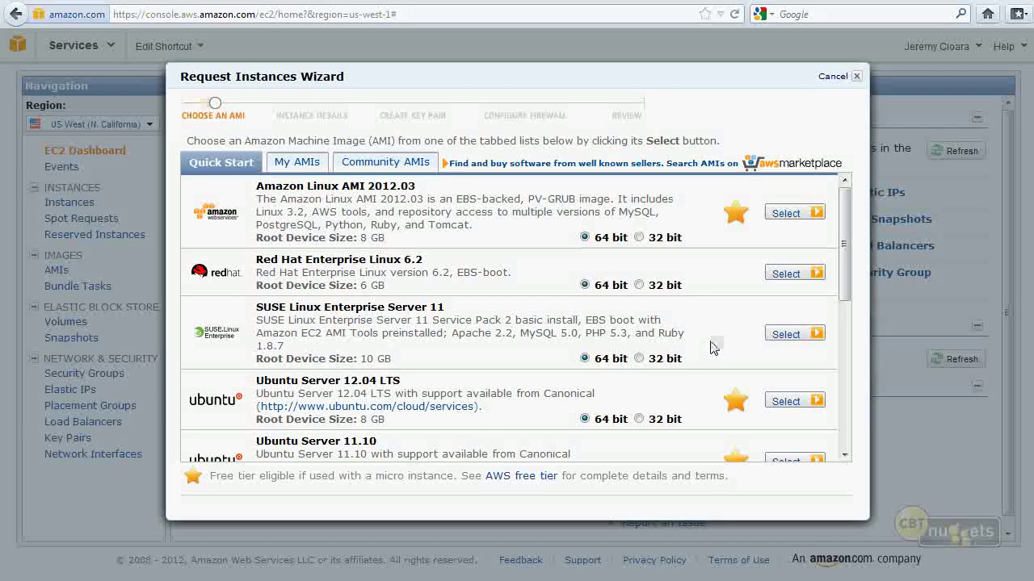
Step: Examine the quick-start Windows Server 2008 R2 images, including the Base, SQL Server Express and IIS, and SQL Server Web editions
scroll(771, 278, "down", 5)
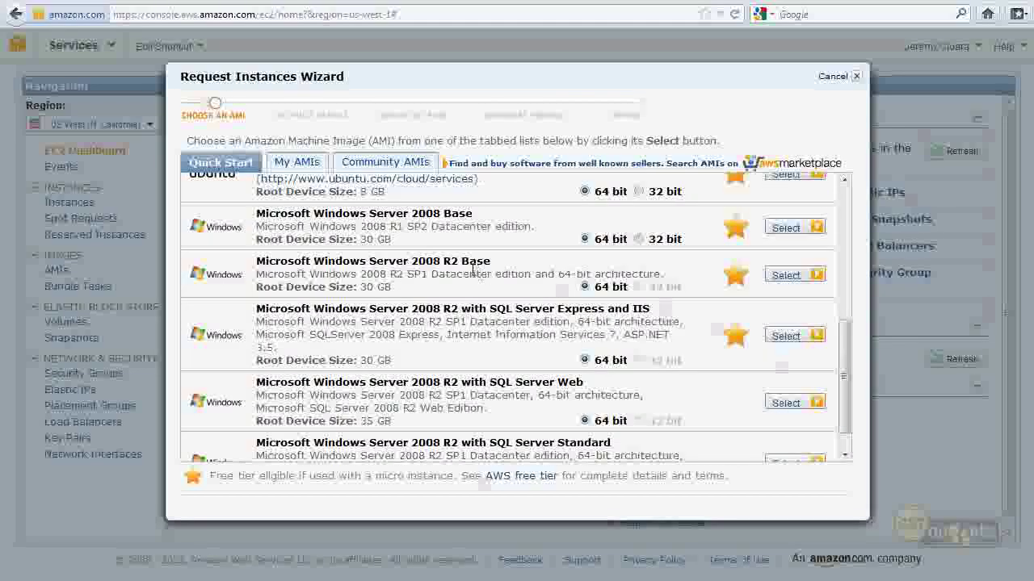
left_click_drag(498, 266, 253, 277)
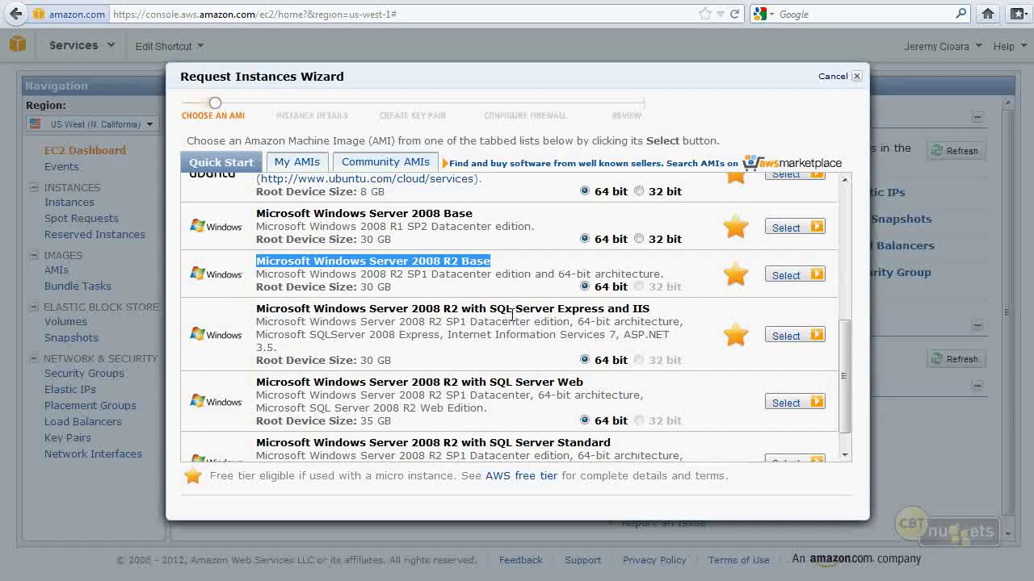
left_click_drag(489, 310, 605, 310)
left_click(643, 313)
left_click_drag(586, 382, 541, 381)
scroll(543, 379, "down", 1)
Step: Examine the Ubuntu Server 12.04 LTS, Amazon Linux and Windows Server 2008 Base images in the quick-start list
scroll(543, 380, "up", 8)
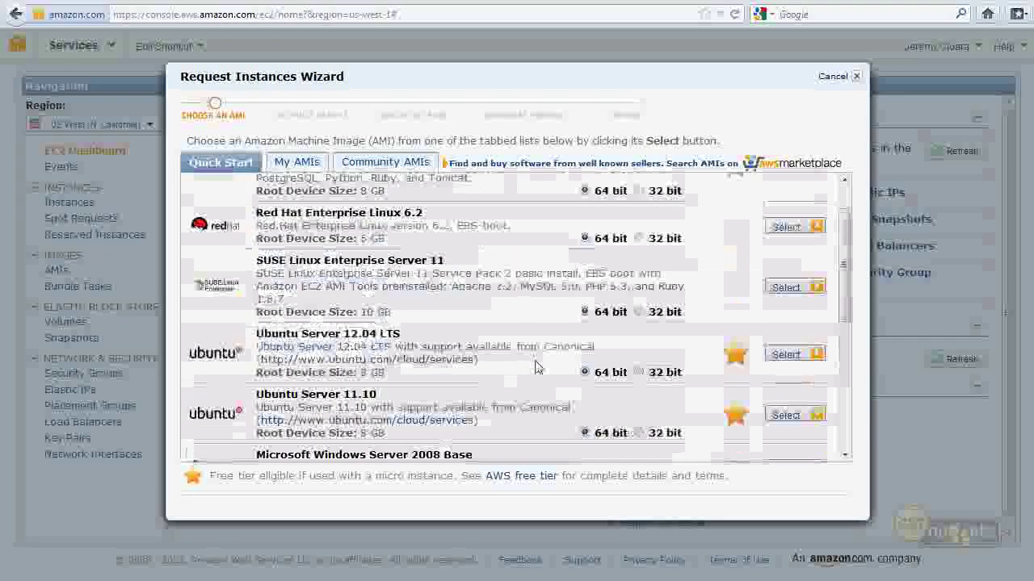
left_click_drag(401, 373, 256, 379)
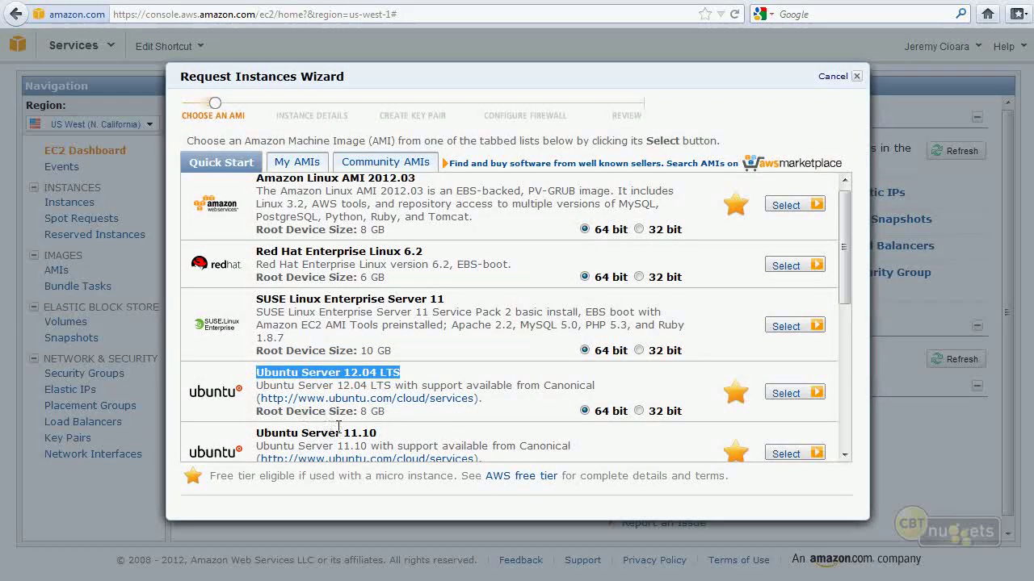
scroll(339, 426, "up", 1)
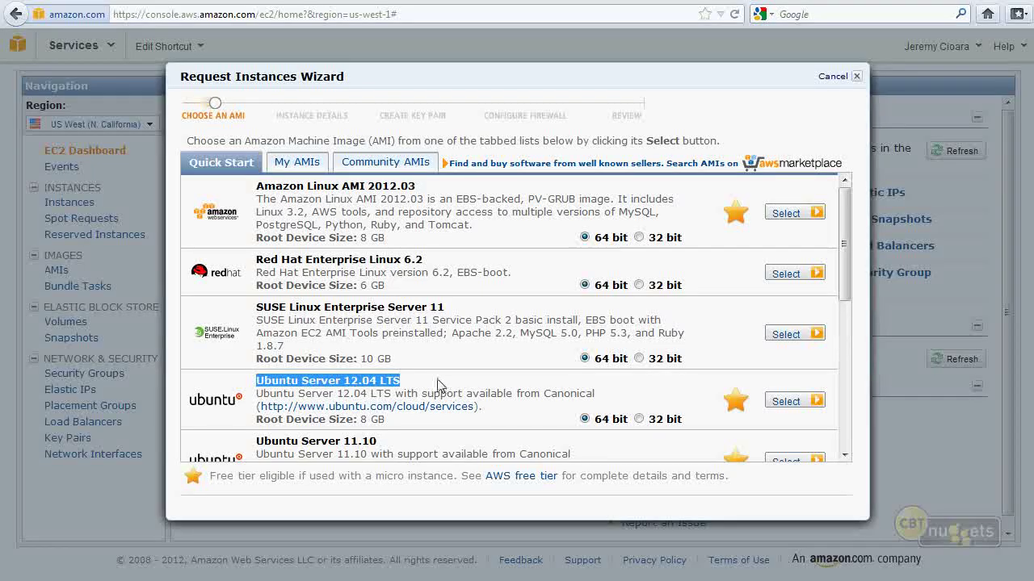
double_click(322, 187)
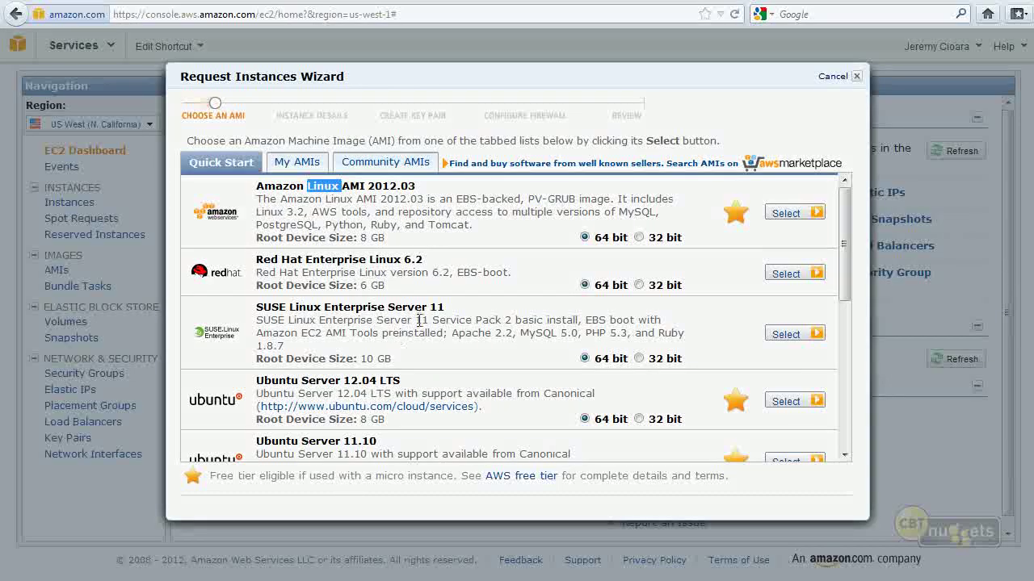
scroll(517, 347, "down", 4)
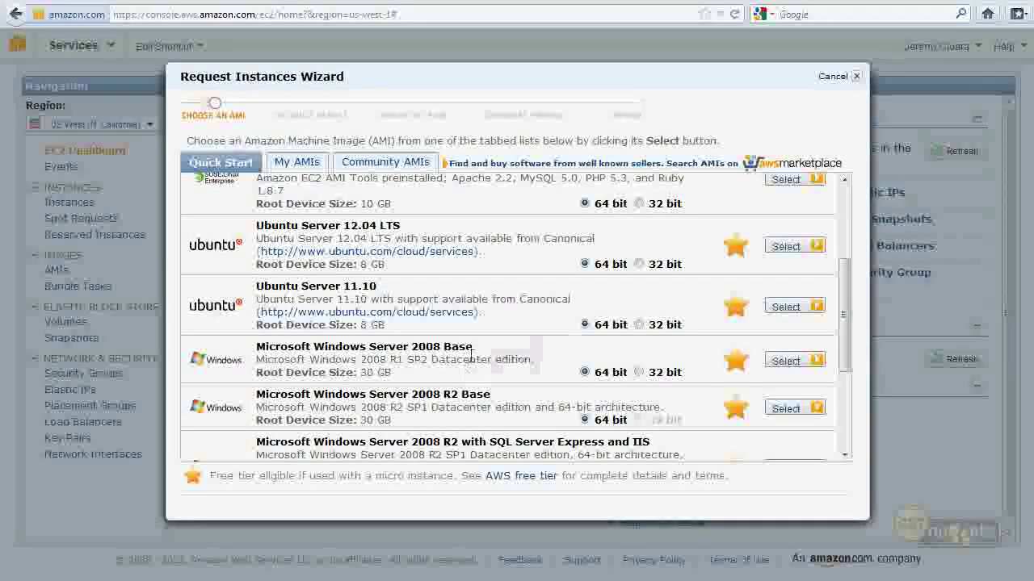
left_click_drag(472, 350, 255, 360)
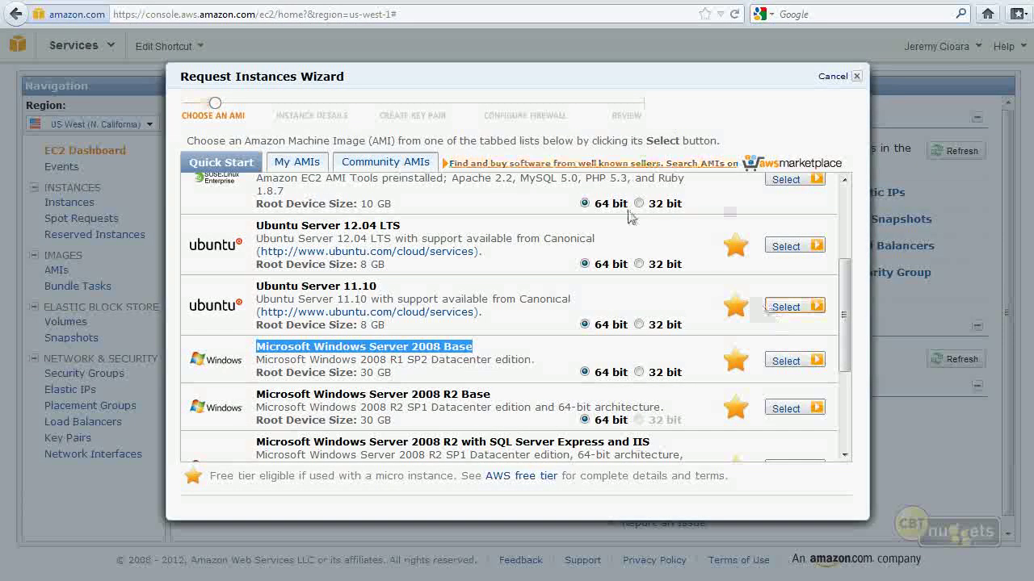
left_click_drag(847, 323, 845, 211)
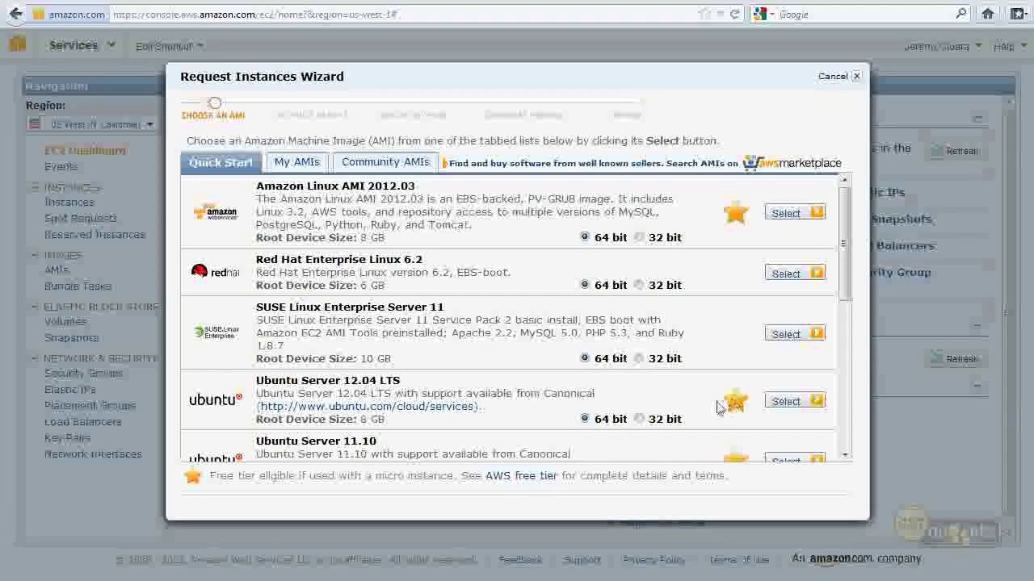
Step: View the machine images owned by this account
left_click(296, 164)
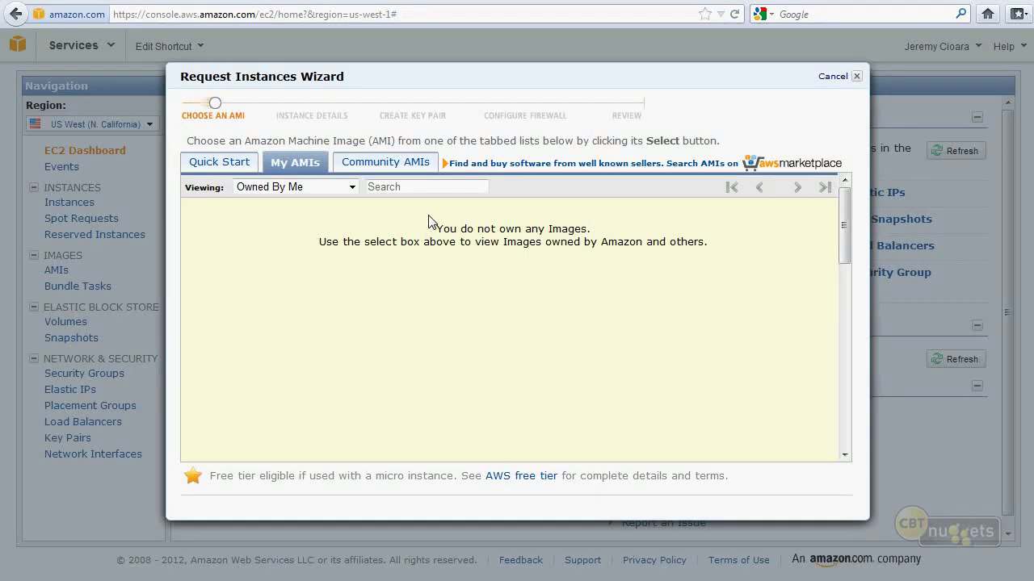
left_click_drag(435, 227, 594, 238)
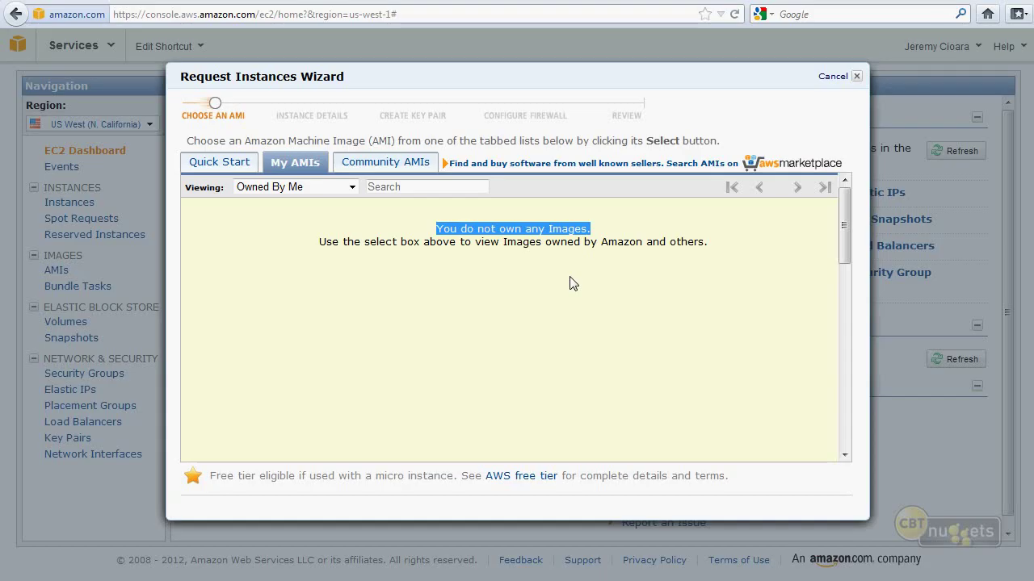
Step: Select the 64-bit Ubuntu Server 12.04 LTS image to preview its instance details, and return to the image list
left_click(215, 165)
scroll(481, 380, "down", 2)
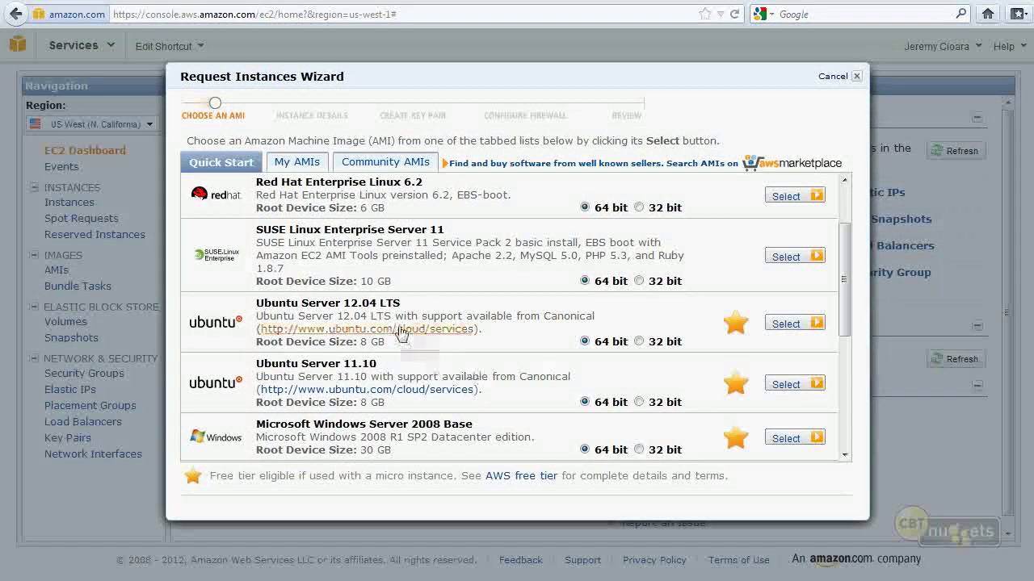
left_click(808, 325)
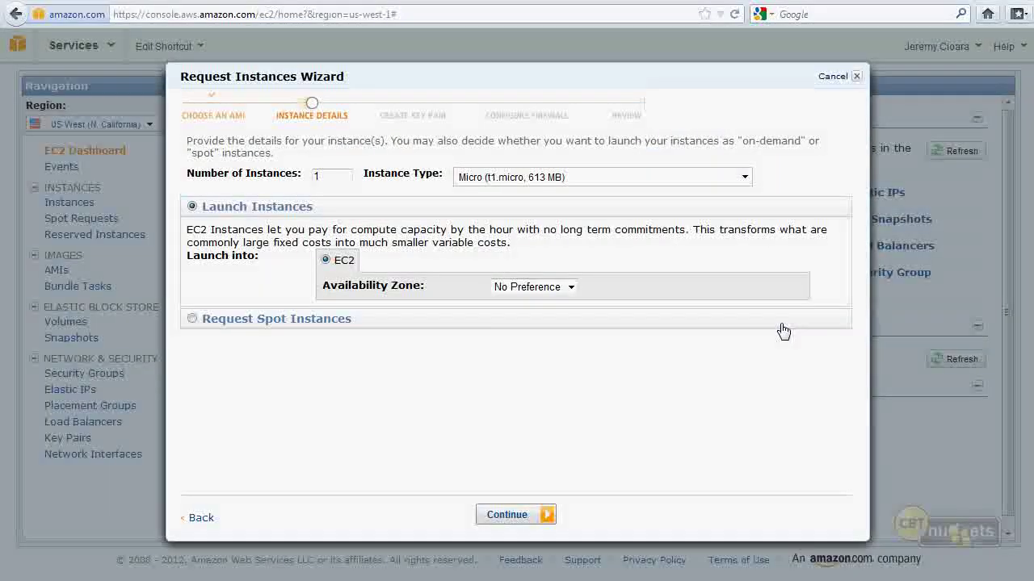
left_click(201, 521)
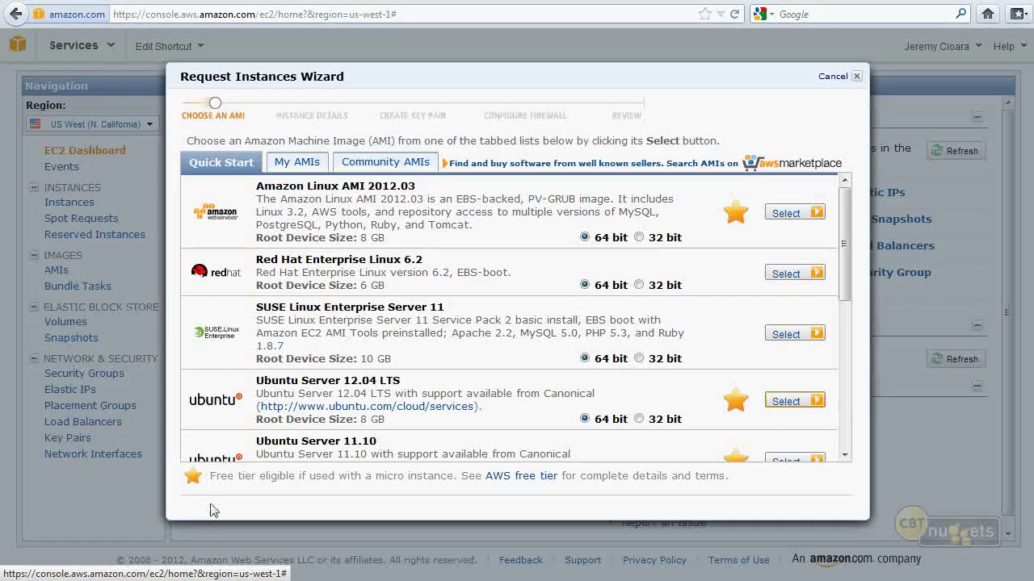
double_click(277, 380)
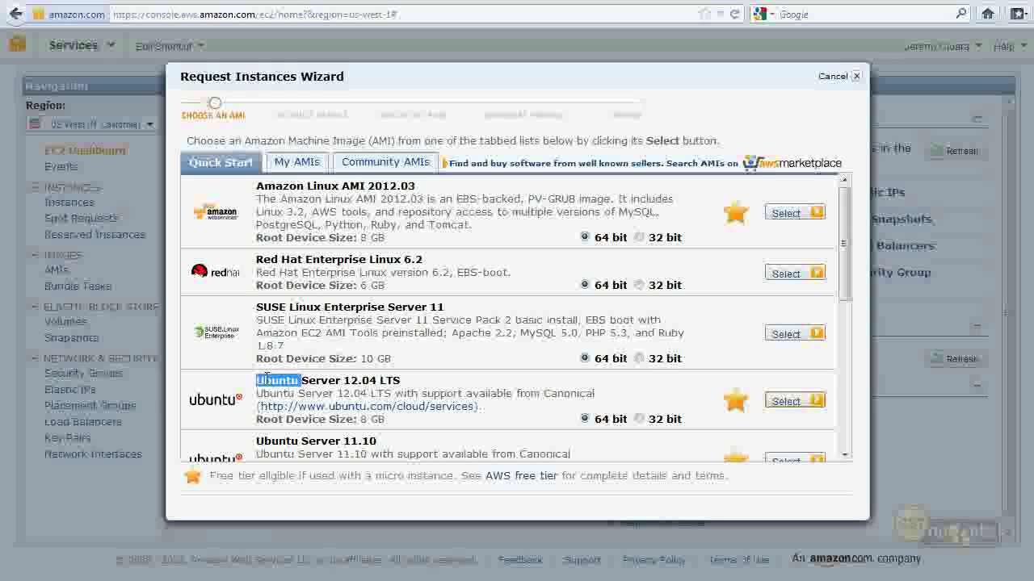
Step: Browse the community machine images, examining the item count and the publishers in the manifest names
left_click(299, 165)
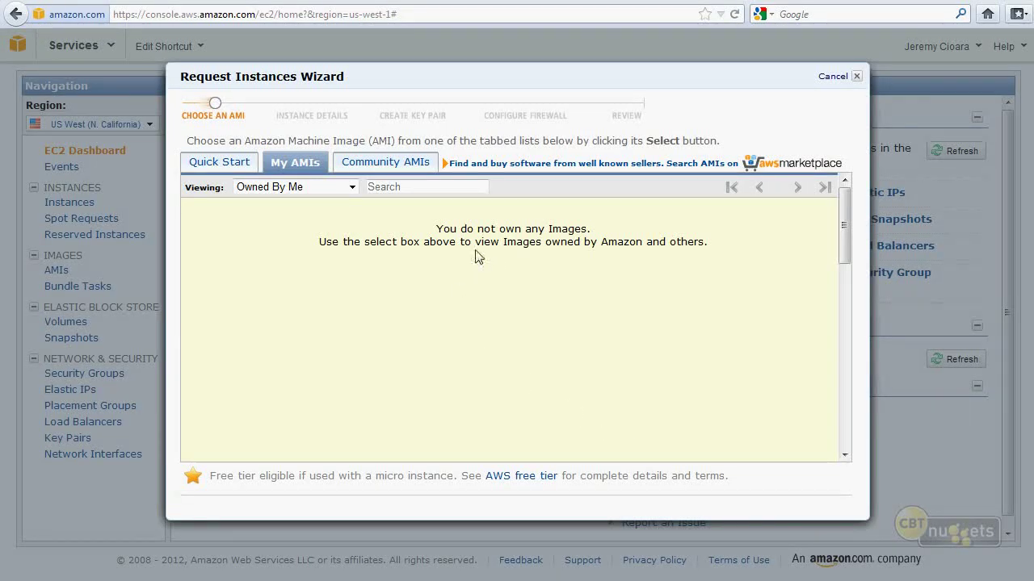
left_click(385, 168)
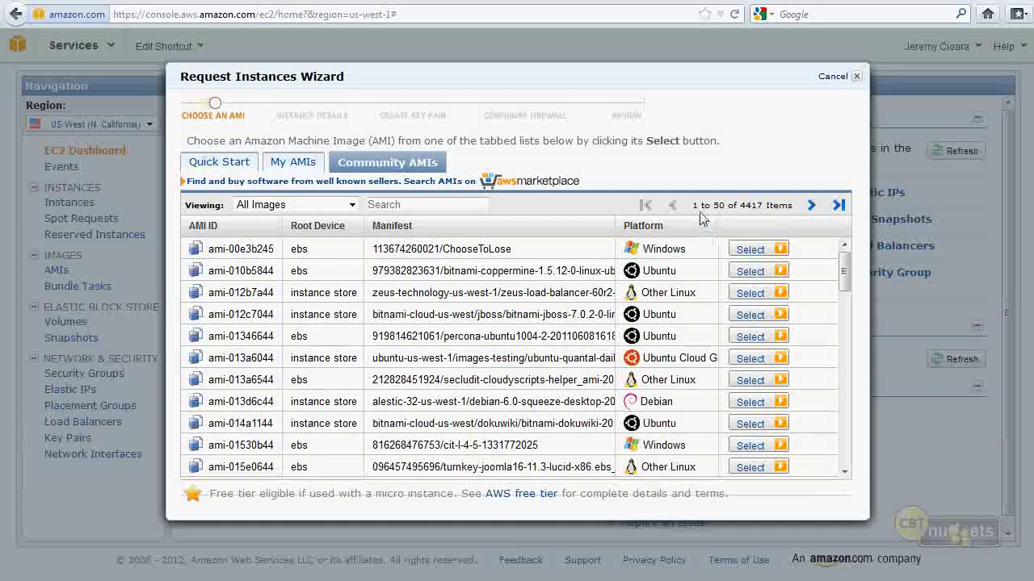
left_click_drag(692, 208, 735, 207)
left_click(754, 206)
double_click(751, 205)
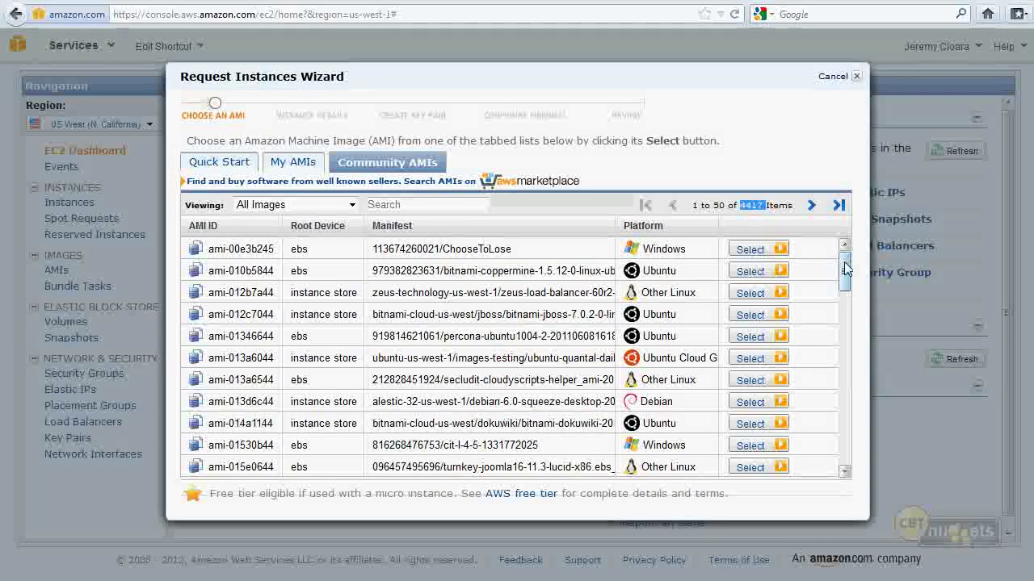
left_click_drag(845, 269, 840, 334)
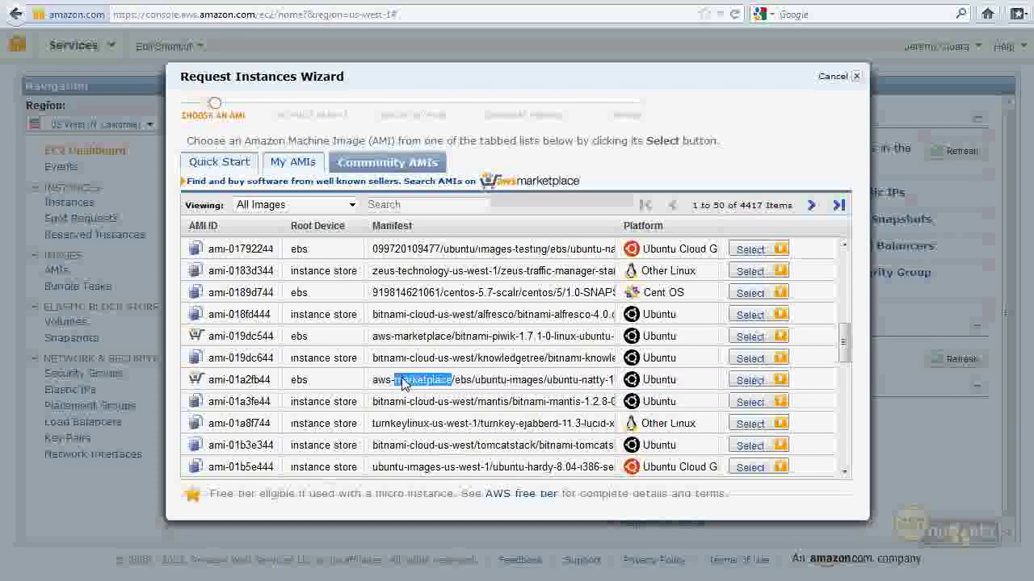
double_click(400, 423)
double_click(397, 446)
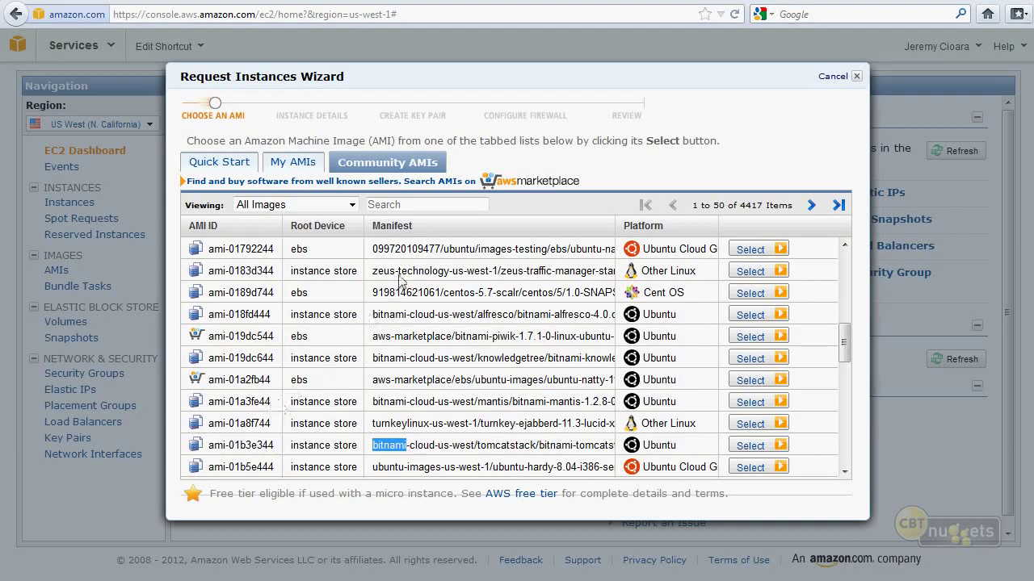
Step: Go to AWS Marketplace and open the product page of TurnKey Linux's LAMP Stack - Web Stack (MySQL)
left_click(440, 187)
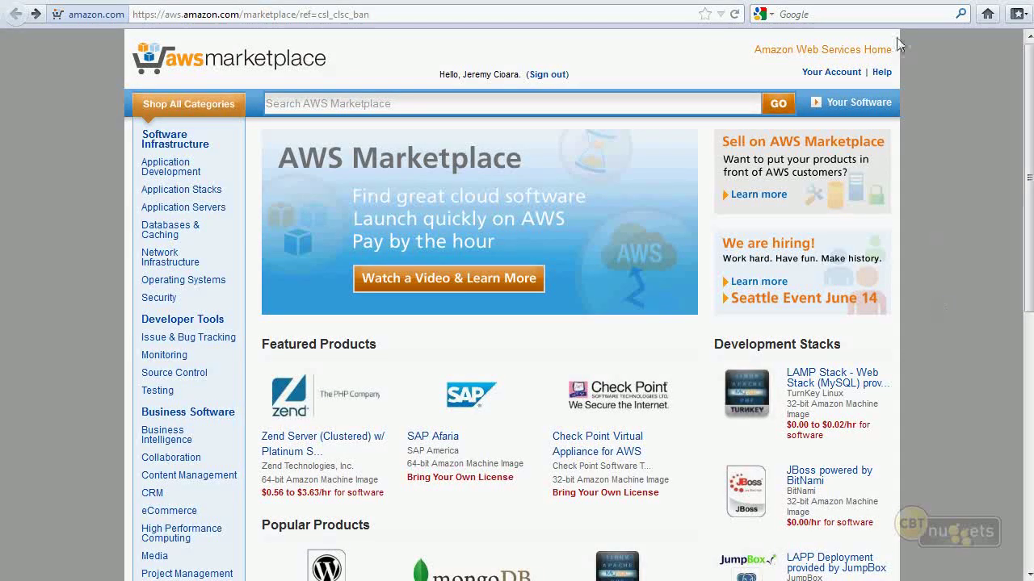
triple_click(804, 379)
left_click(796, 381)
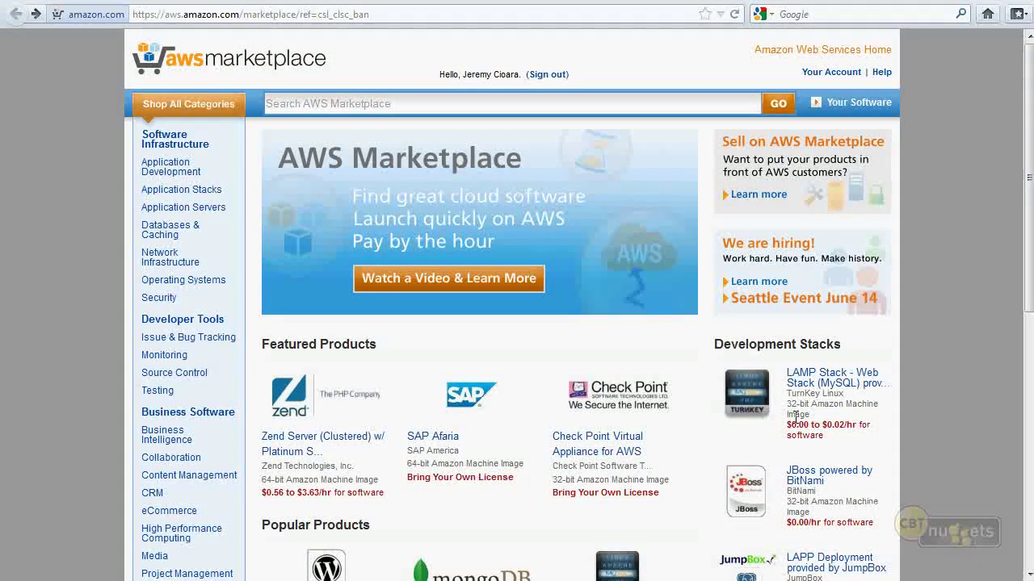
left_click(800, 376)
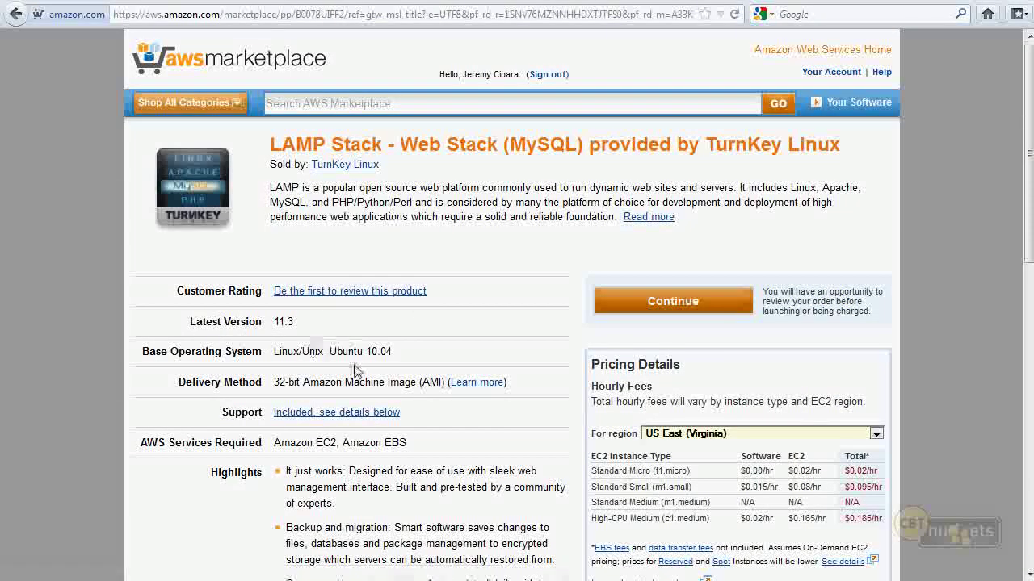
Step: Examine the LAMP Stack product page's required AWS services, highlights, product description and support details
scroll(322, 375, "down", 2)
double_click(327, 350)
double_click(395, 350)
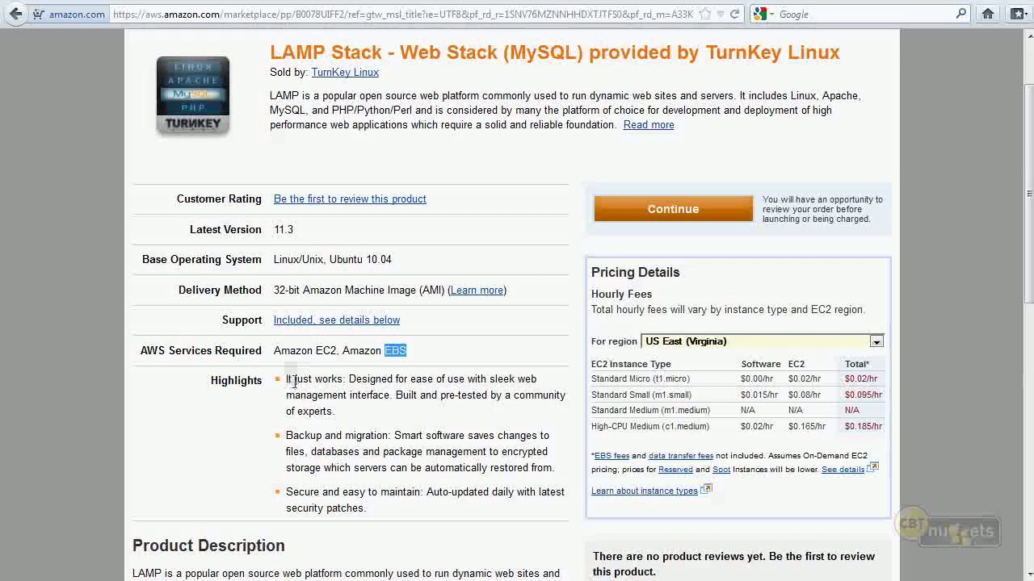
scroll(315, 399, "down", 5)
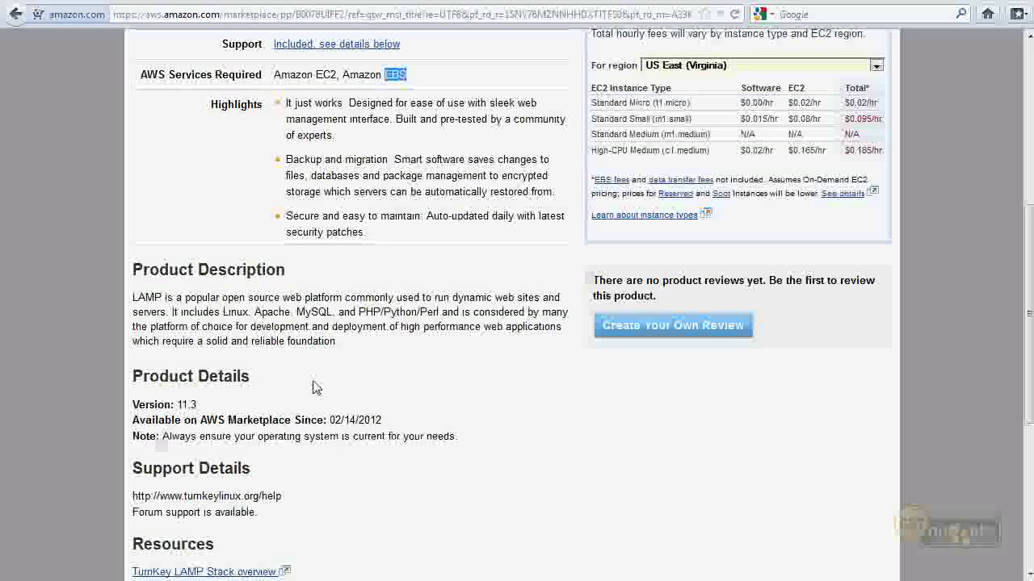
scroll(483, 403, "up", 2)
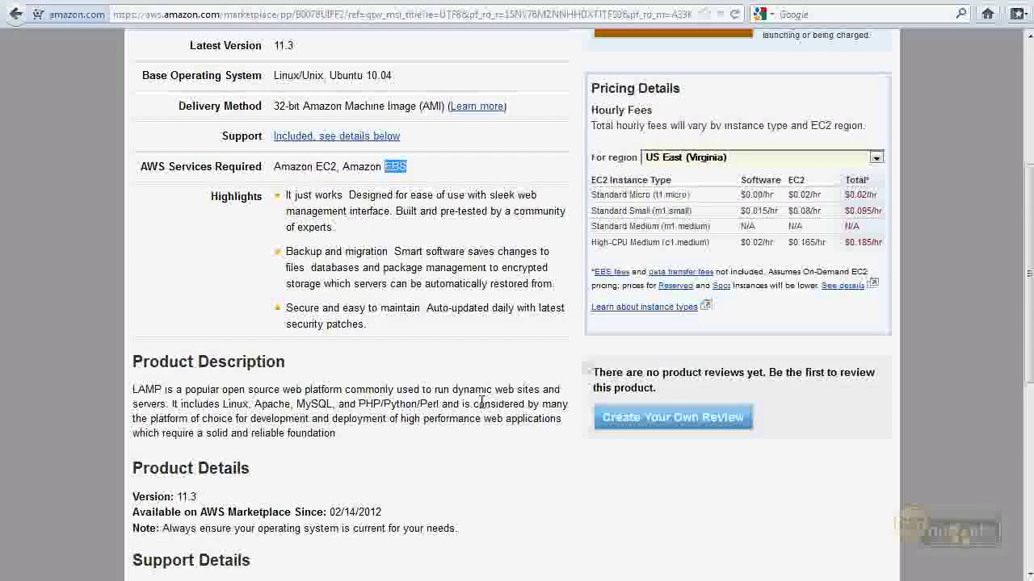
scroll(482, 401, "up", 2)
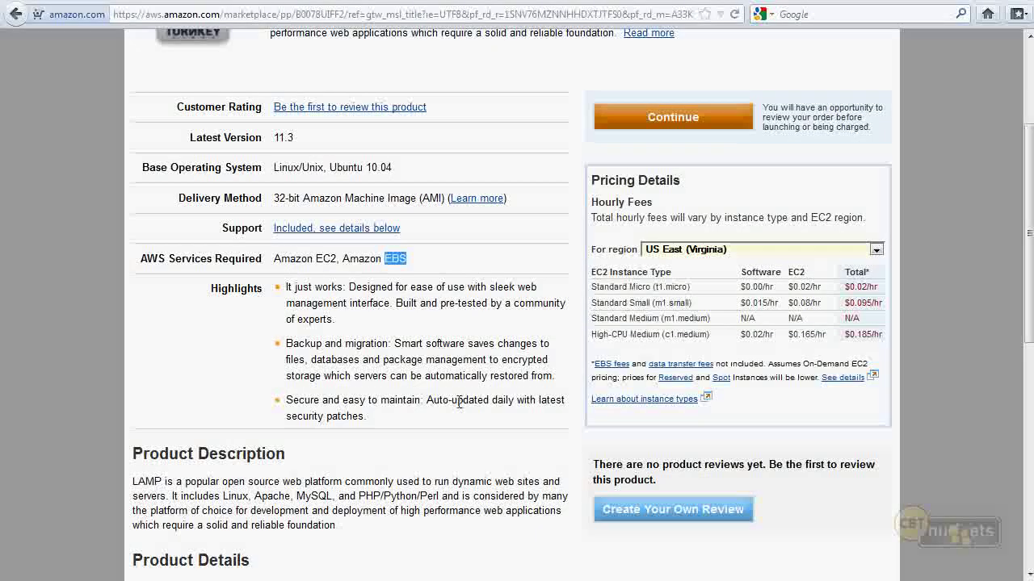
Step: Examine the LAMP Stack pricing details for the Standard Micro instance, comparing its software and EC2 hourly fees
double_click(616, 181)
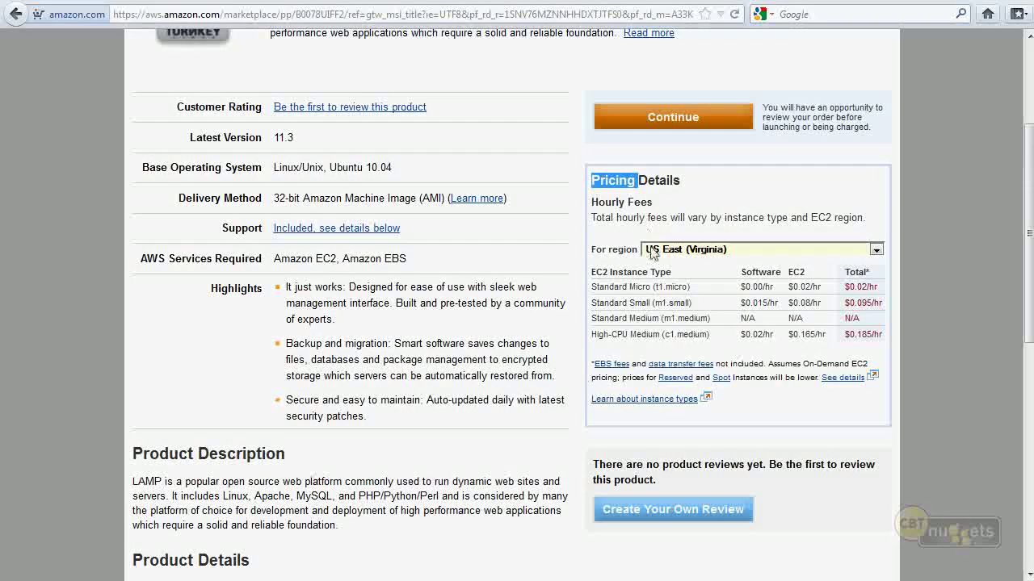
double_click(640, 287)
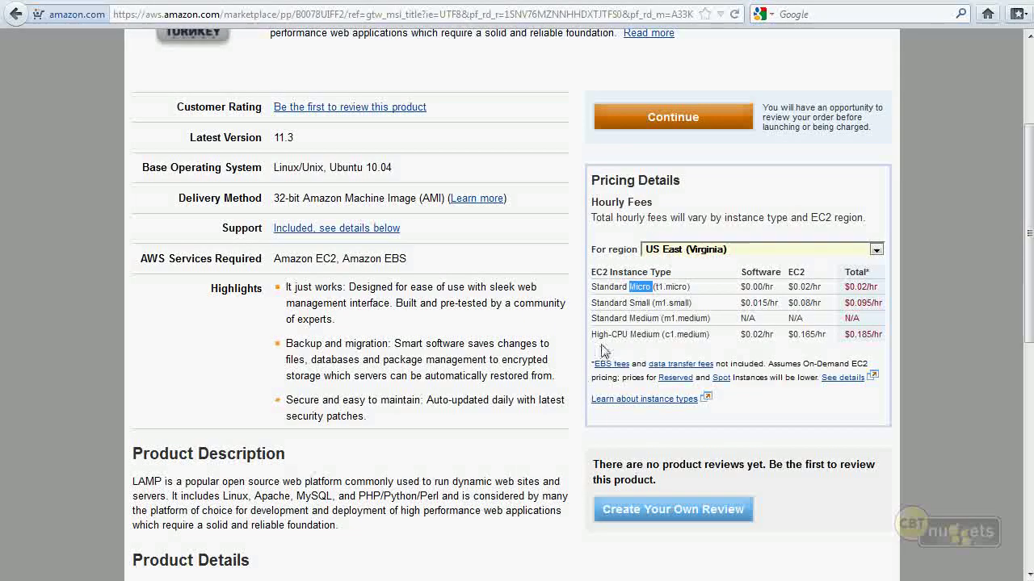
double_click(744, 287)
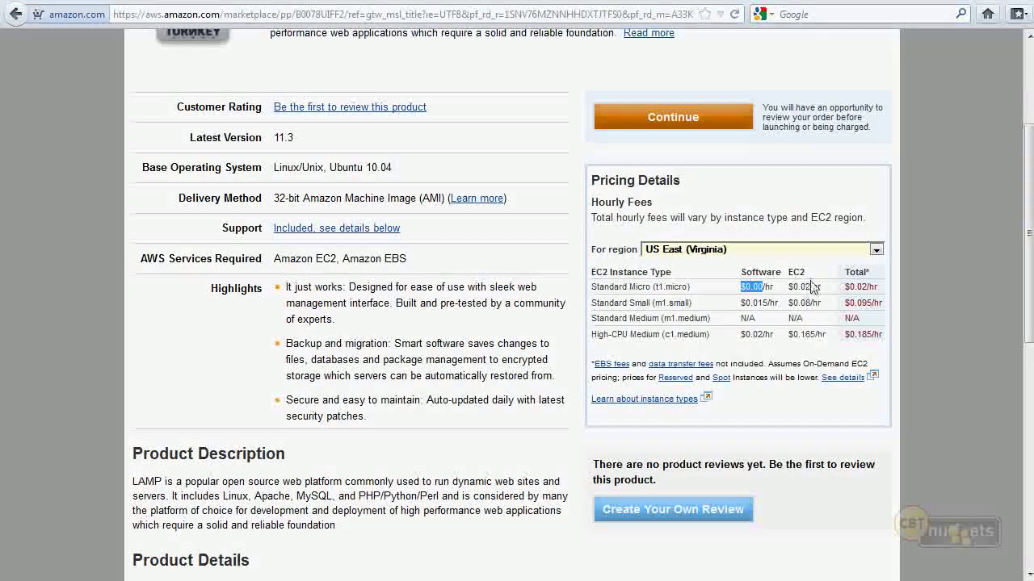
left_click_drag(804, 286, 810, 284)
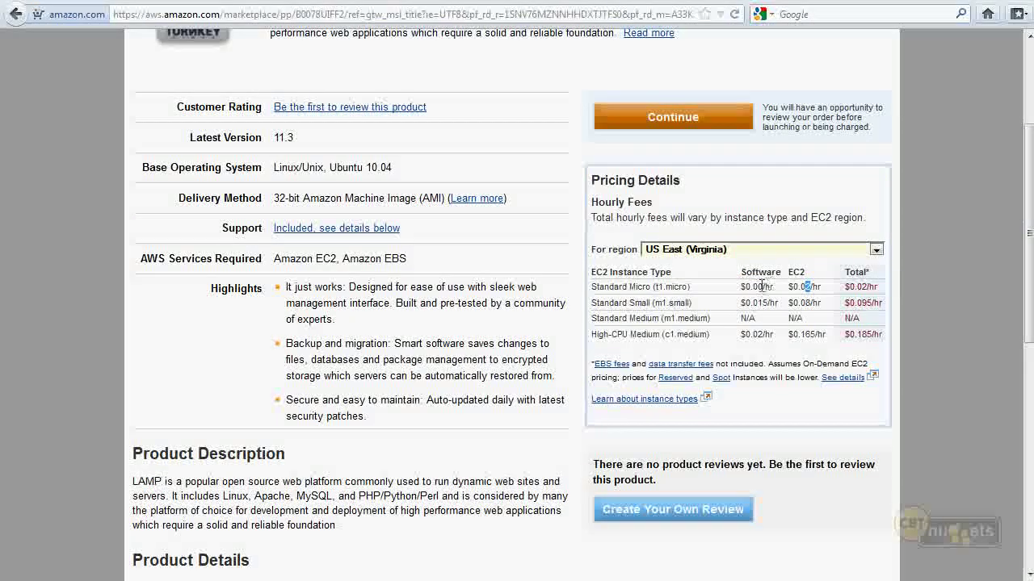
left_click_drag(751, 286, 763, 286)
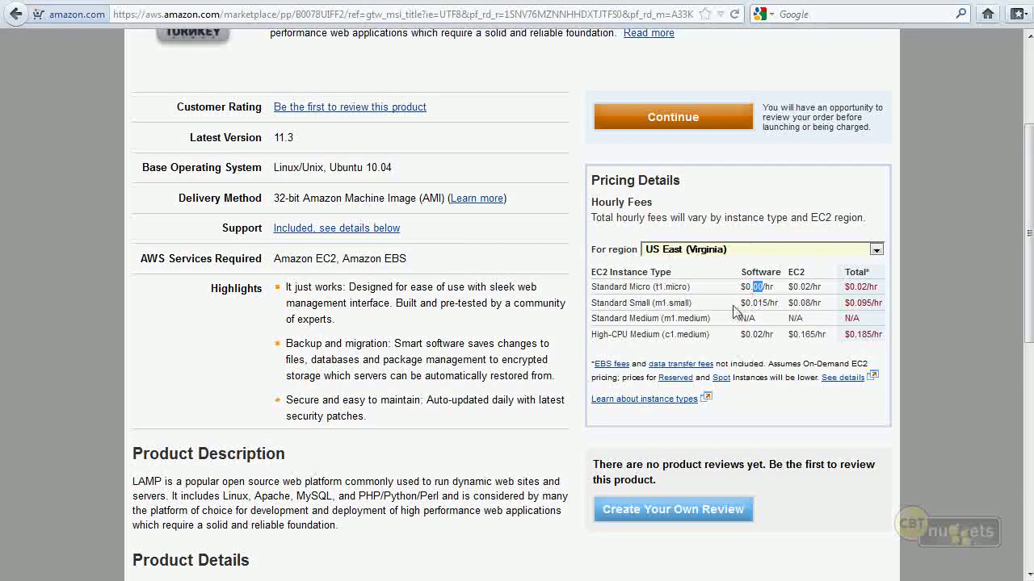
Step: Check the LAMP Stack's seller and the Standard Small instance's software, EC2 and total hourly fees
double_click(679, 303)
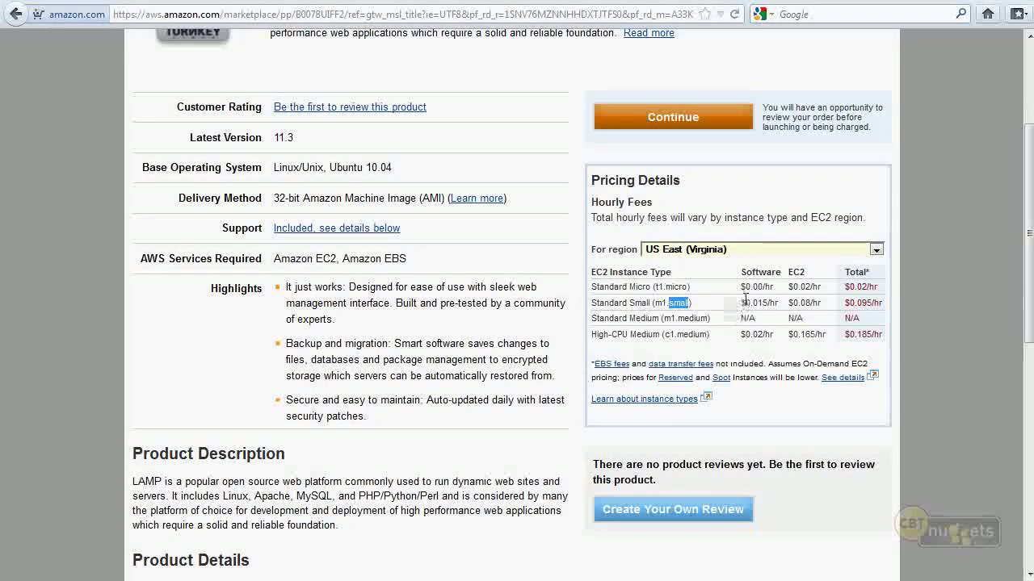
left_click_drag(752, 303, 768, 303)
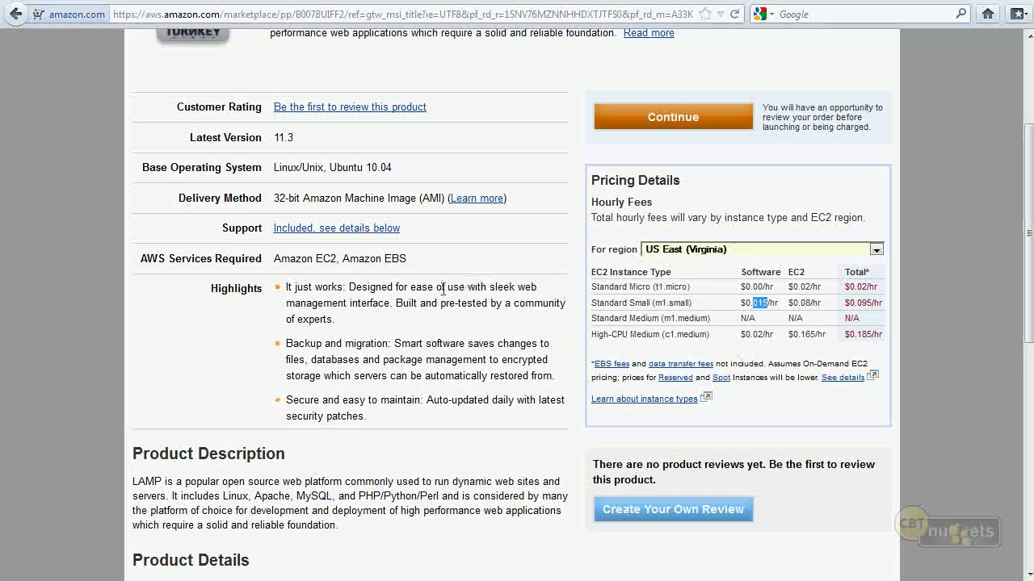
scroll(427, 307, "up", 4)
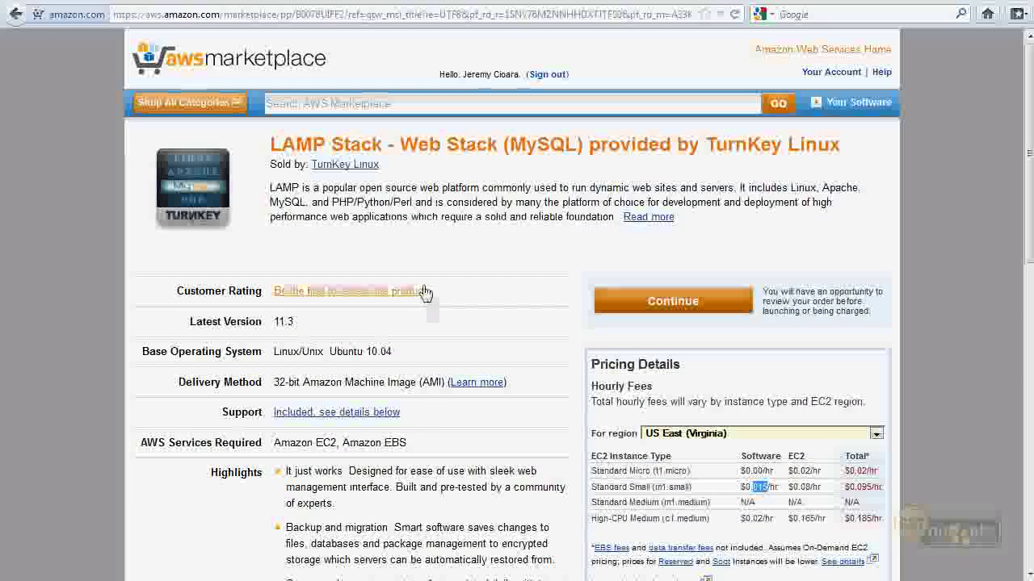
left_click_drag(395, 177, 311, 166)
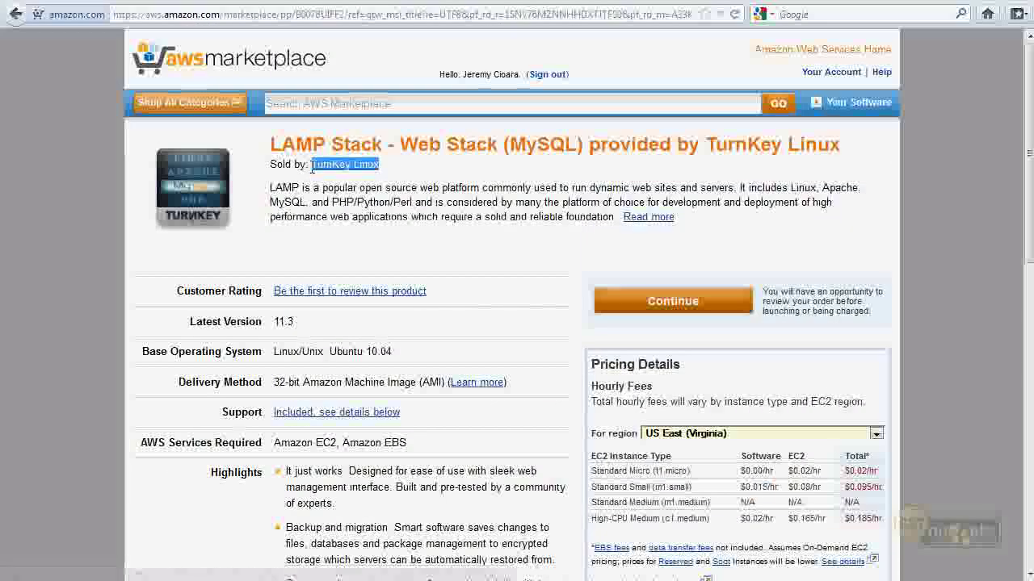
scroll(638, 387, "down", 3)
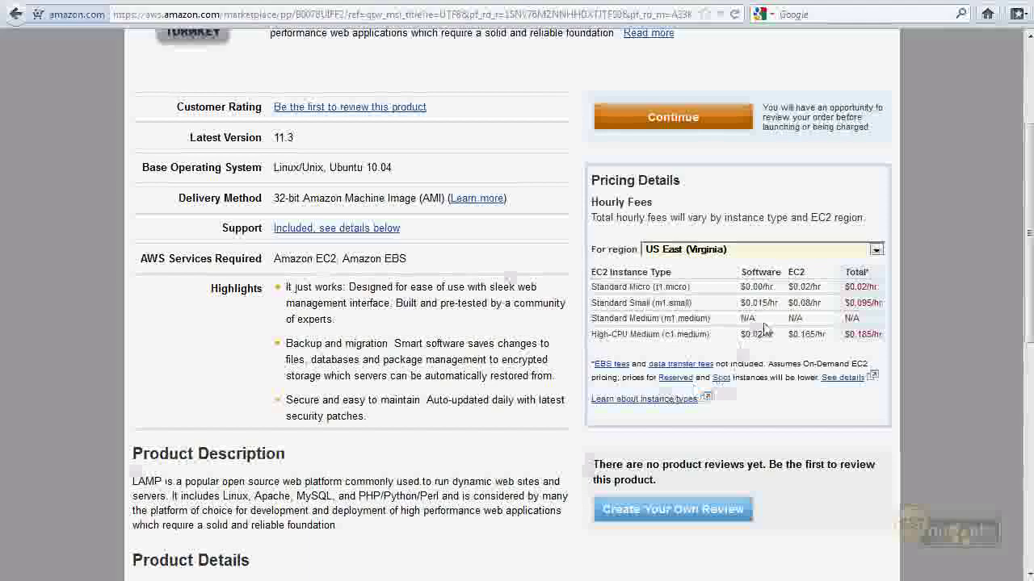
left_click_drag(768, 303, 752, 303)
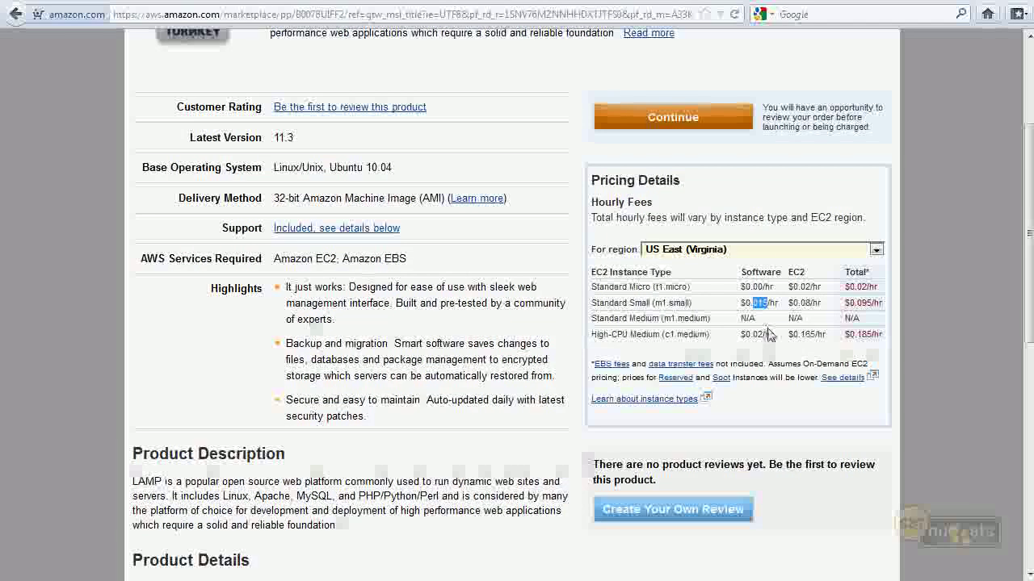
double_click(805, 302)
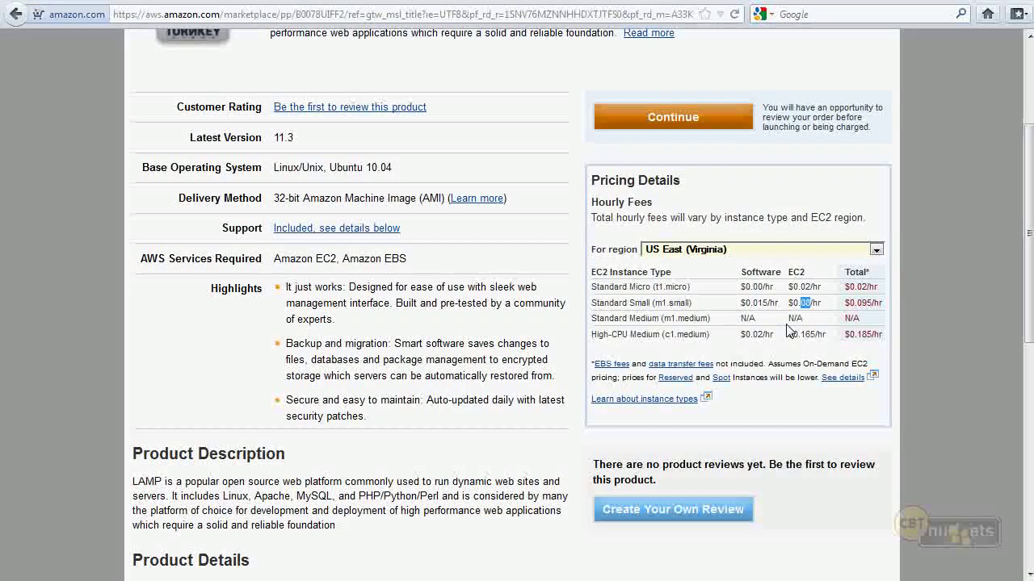
double_click(864, 303)
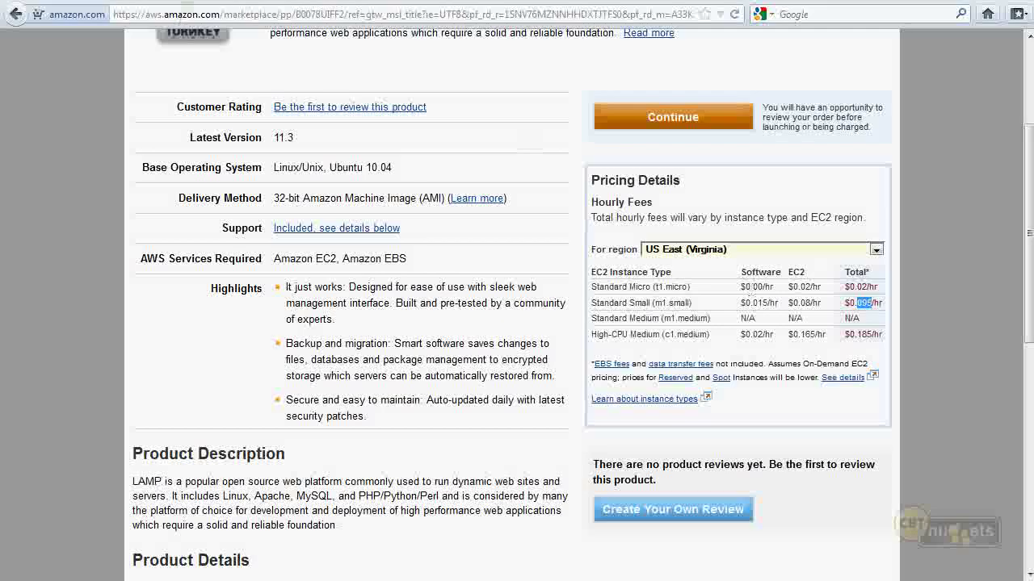
Step: Return to the AWS Marketplace home page, compare listed software prices, and open the Check Point Virtual Appliance for AWS product page
left_click(12, 20)
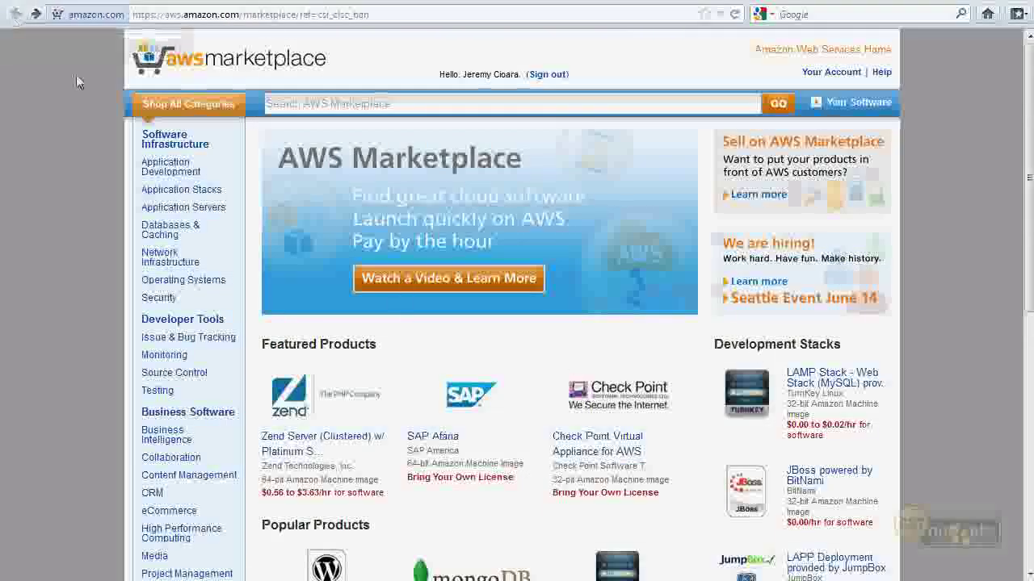
double_click(836, 426)
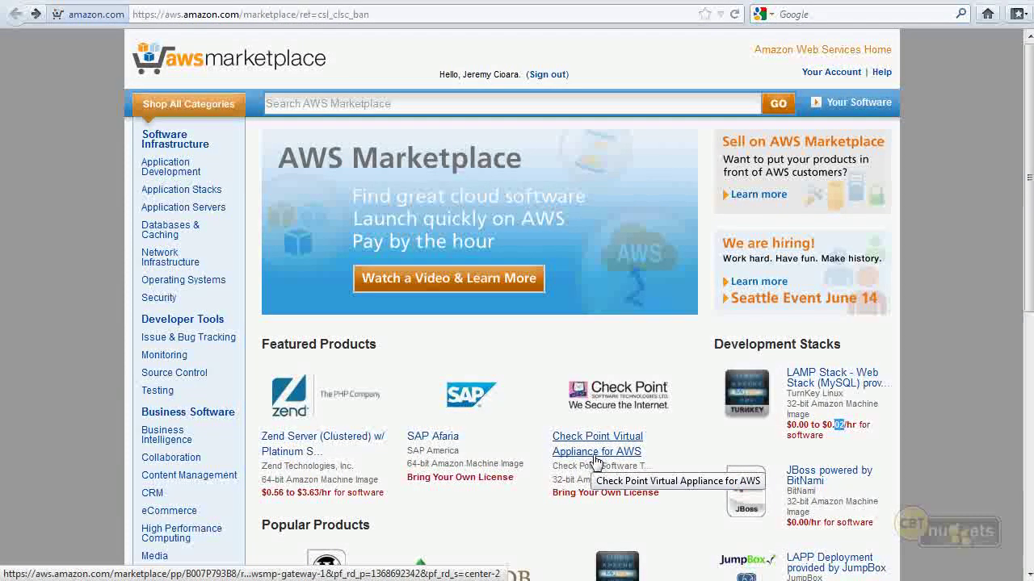
triple_click(641, 493)
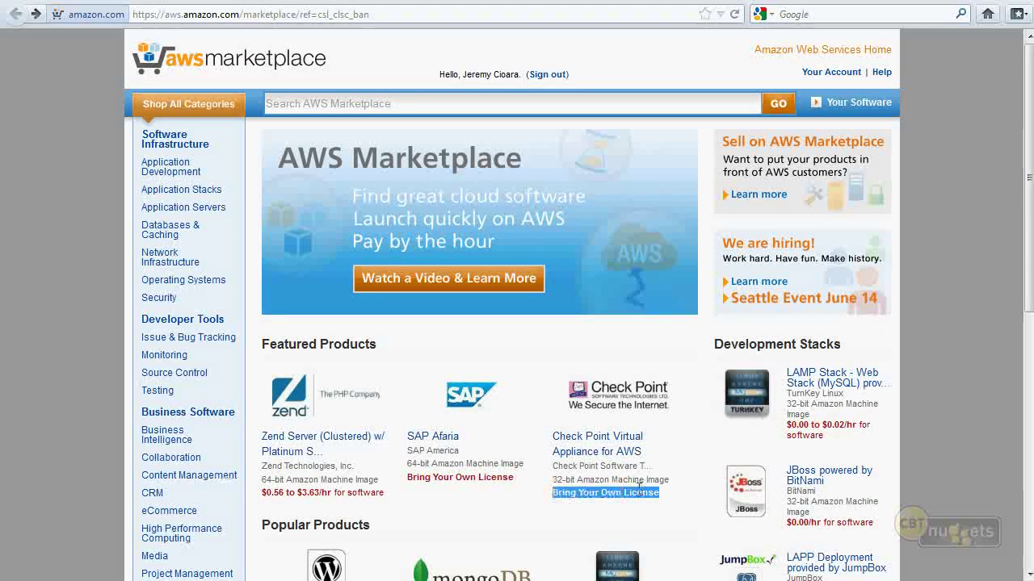
left_click(610, 454)
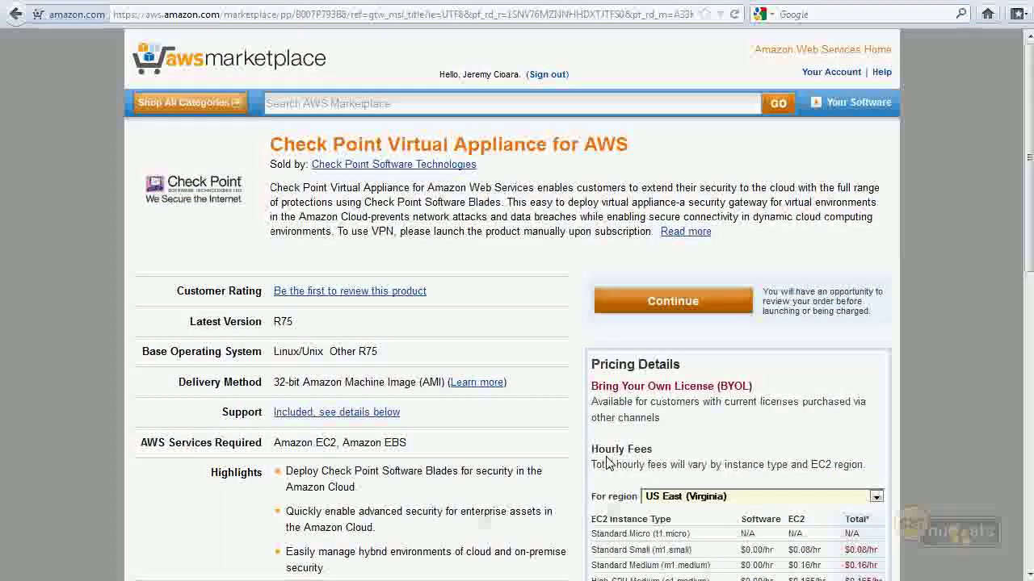
Step: Examine the Check Point appliance's Bring Your Own License terms and its hourly software and EC2 fees per instance type
scroll(753, 468, "down", 2)
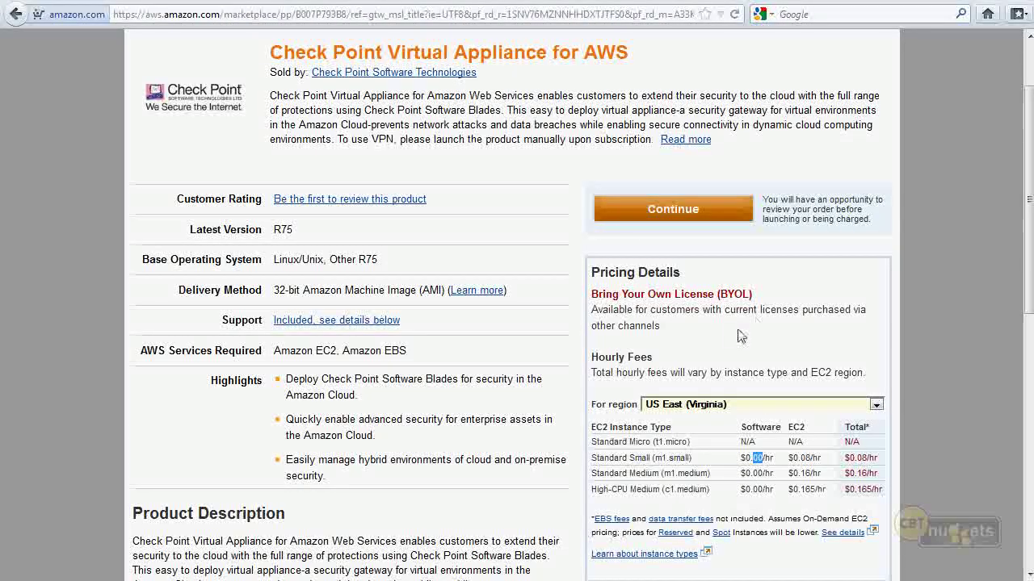
double_click(735, 294)
left_click(767, 477)
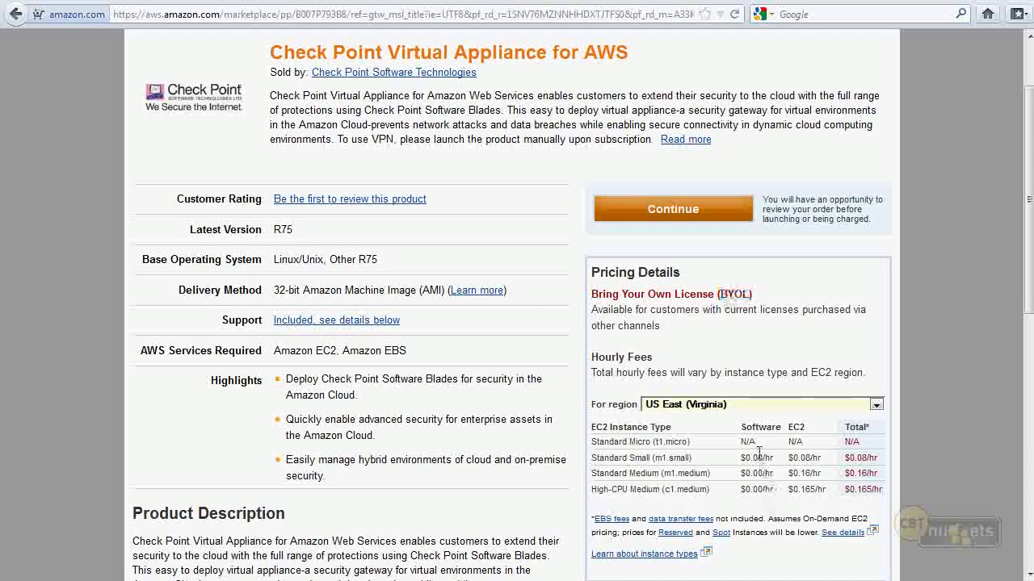
triple_click(761, 473)
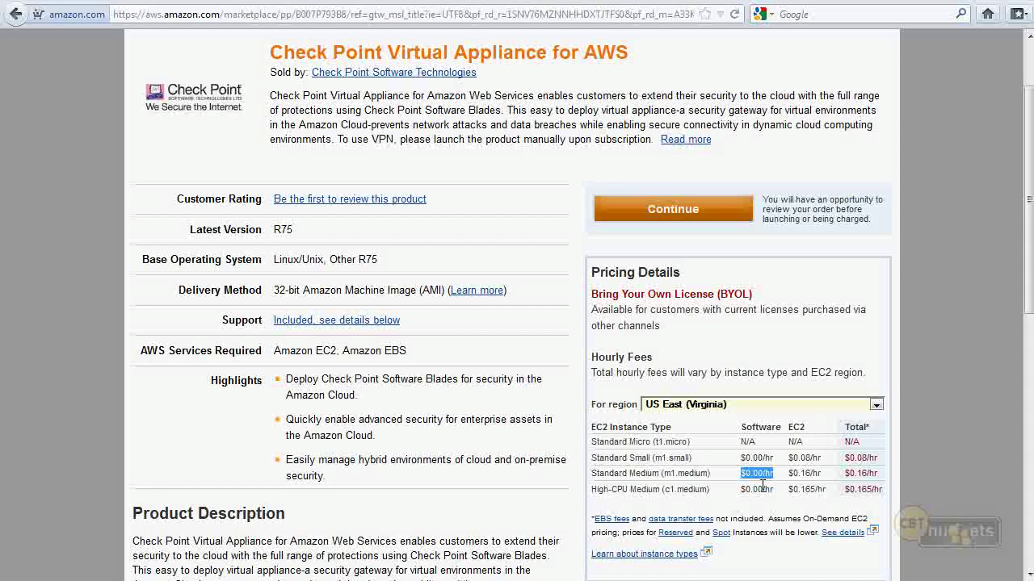
left_click(765, 488)
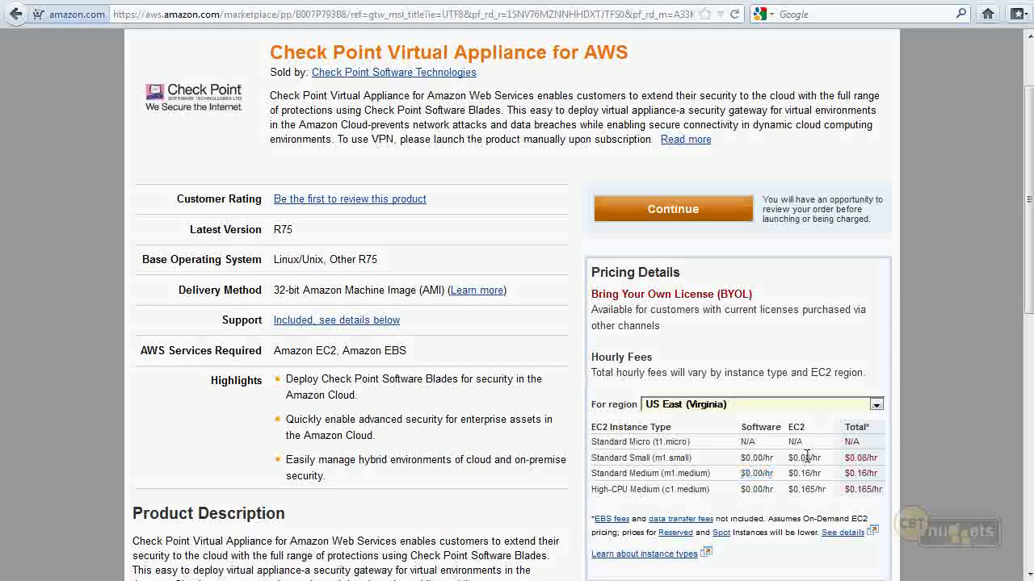
double_click(807, 489)
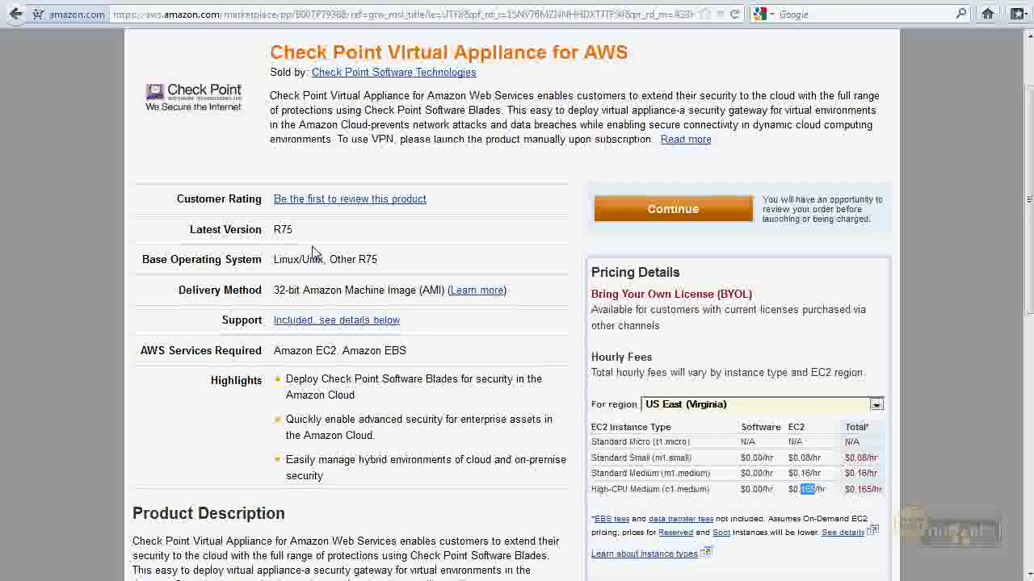
scroll(315, 253, "up", 2)
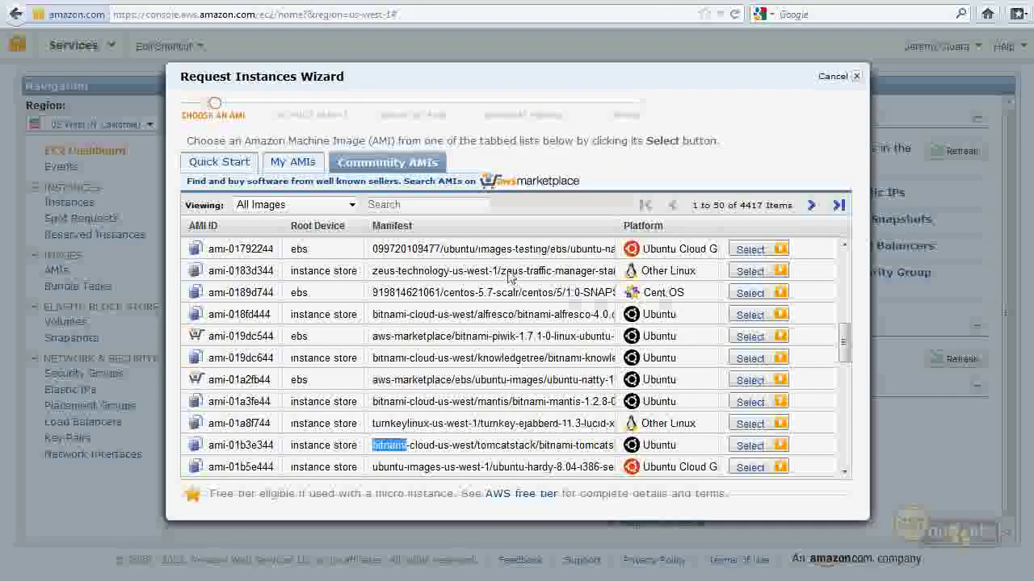
Step: Revisit the wizard's community images, search the web for "community amis" and open Amazon's Amazon Machine Images (AMIs) page
left_click(373, 166)
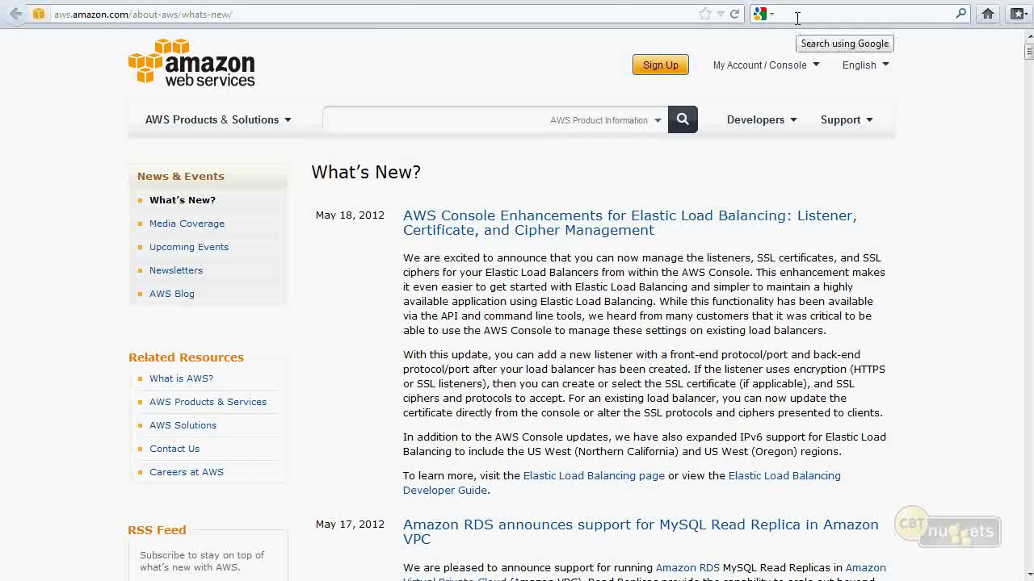
left_click(797, 17)
type("community amis")
key("Return")
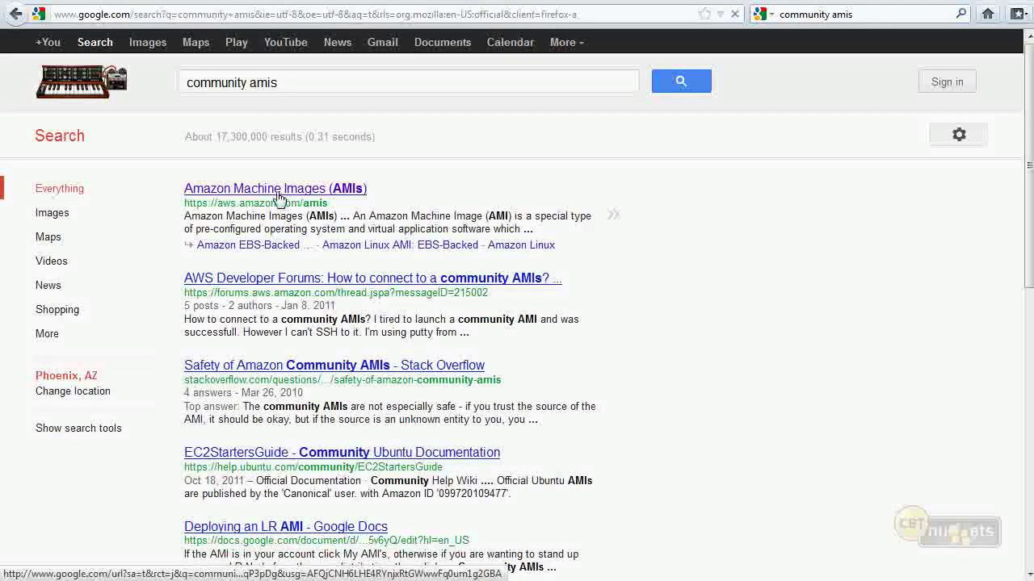
left_click(278, 194)
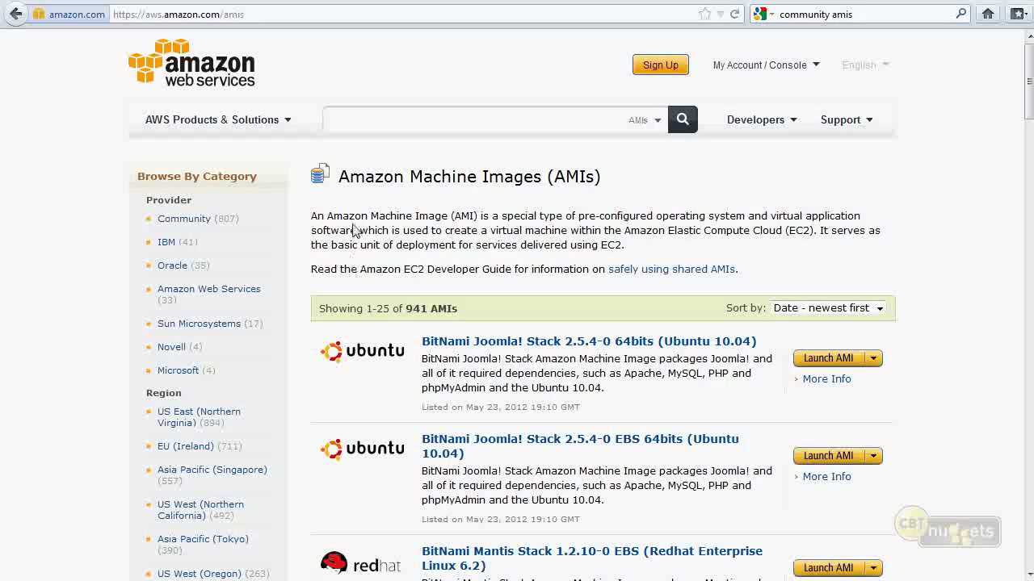
Step: Browse the Amazon Machine Images catalogue, examining the listed stacks and the provider, region, architecture and platform categories
scroll(327, 275, "down", 5)
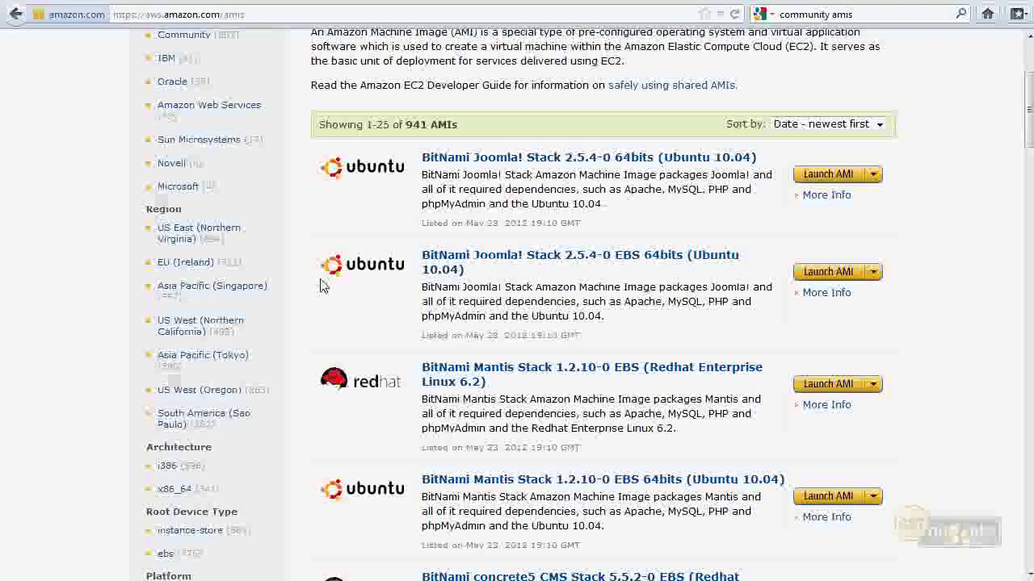
scroll(311, 308, "down", 3)
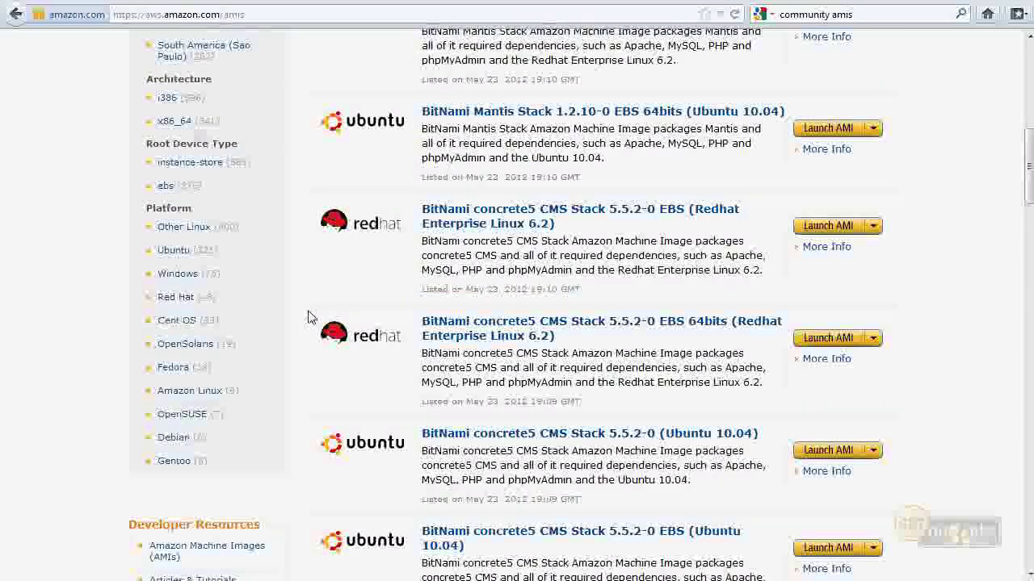
scroll(311, 317, "down", 4)
scroll(310, 317, "up", 3)
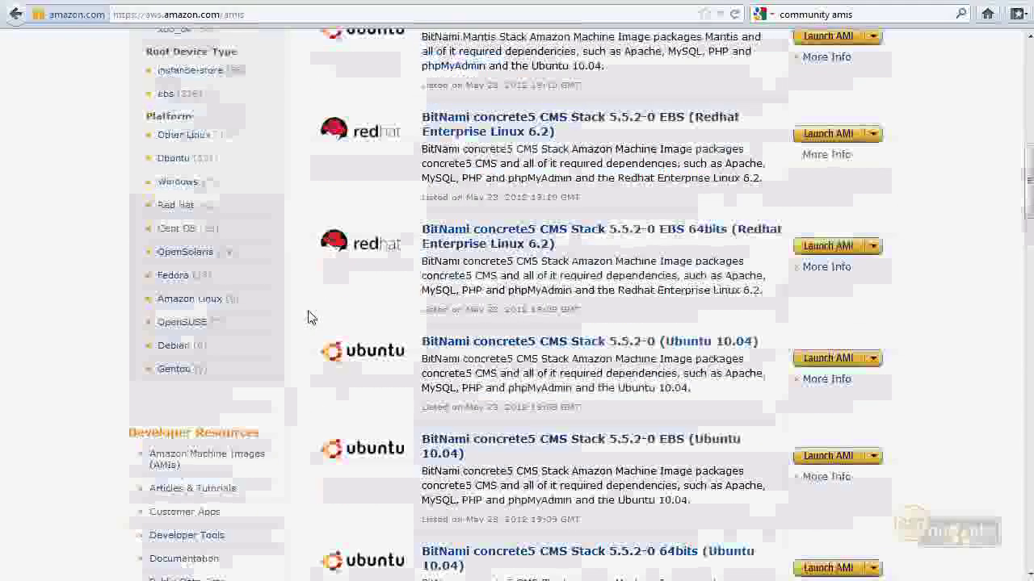
scroll(311, 317, "up", 4)
scroll(269, 357, "down", 8)
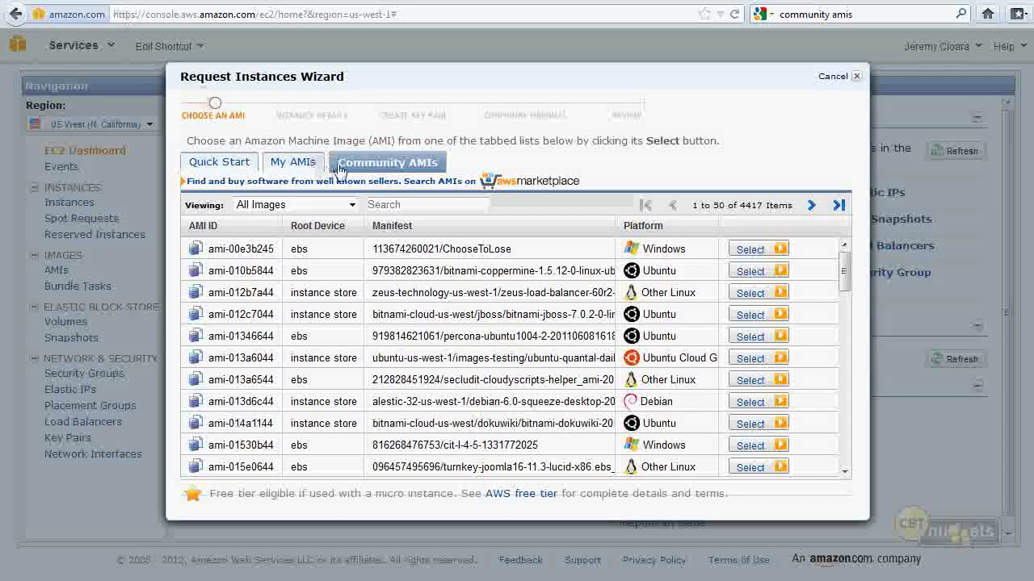
Step: Return to the quick-start machine images in the Request Instances Wizard
left_click(293, 162)
left_click(217, 162)
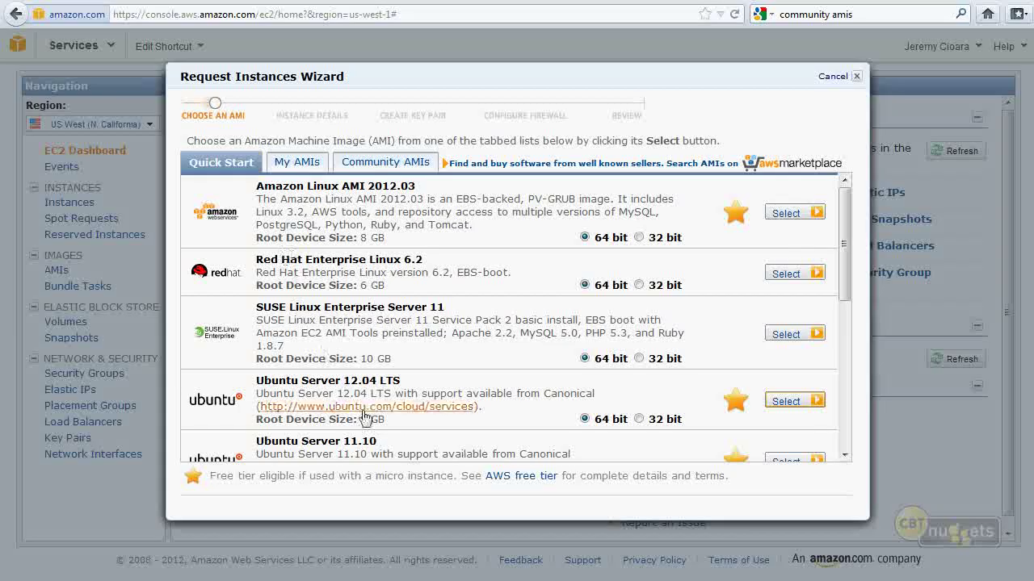
scroll(635, 403, "down", 5)
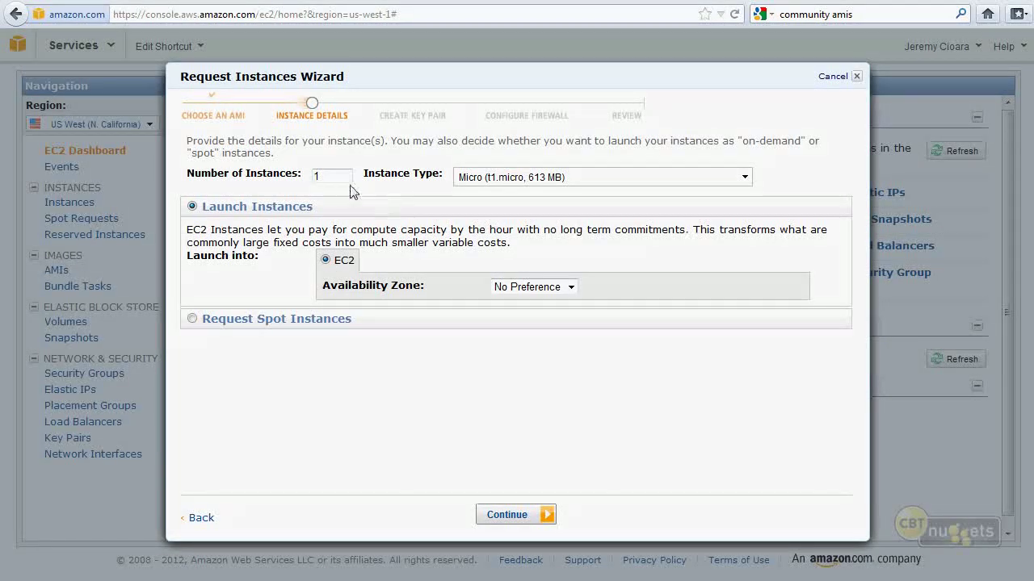
left_click_drag(342, 176, 314, 176)
left_click(198, 521)
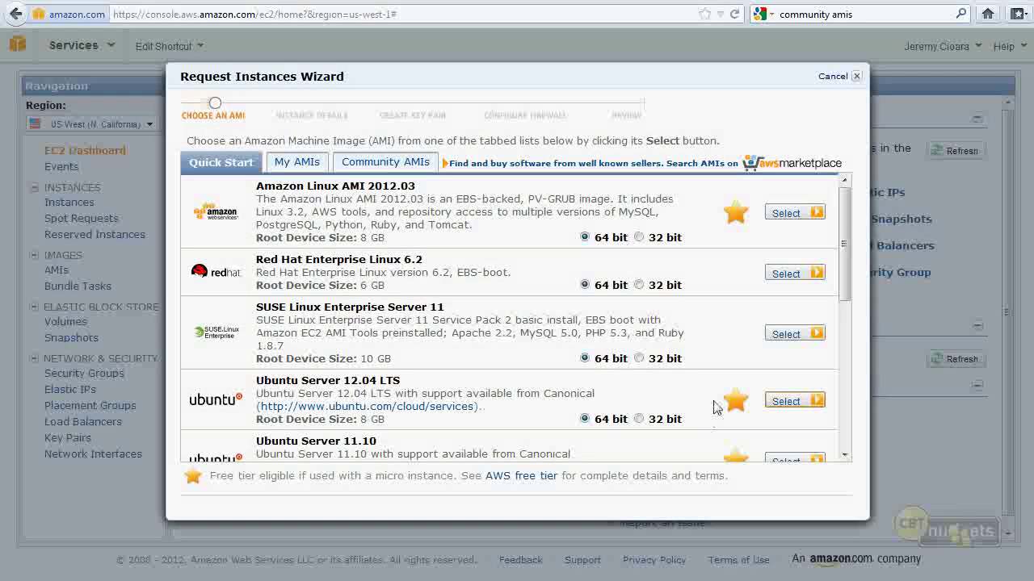
Step: Select the 64-bit Microsoft Windows Server 2008 R2 Base quick-start image for the new instance
scroll(710, 404, "down", 3)
scroll(733, 373, "down", 2)
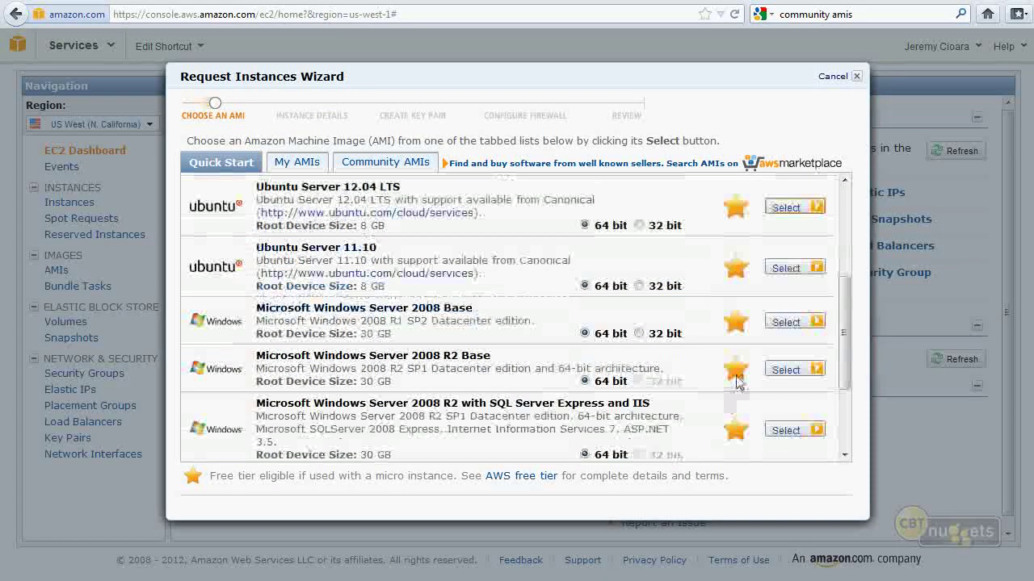
left_click(793, 377)
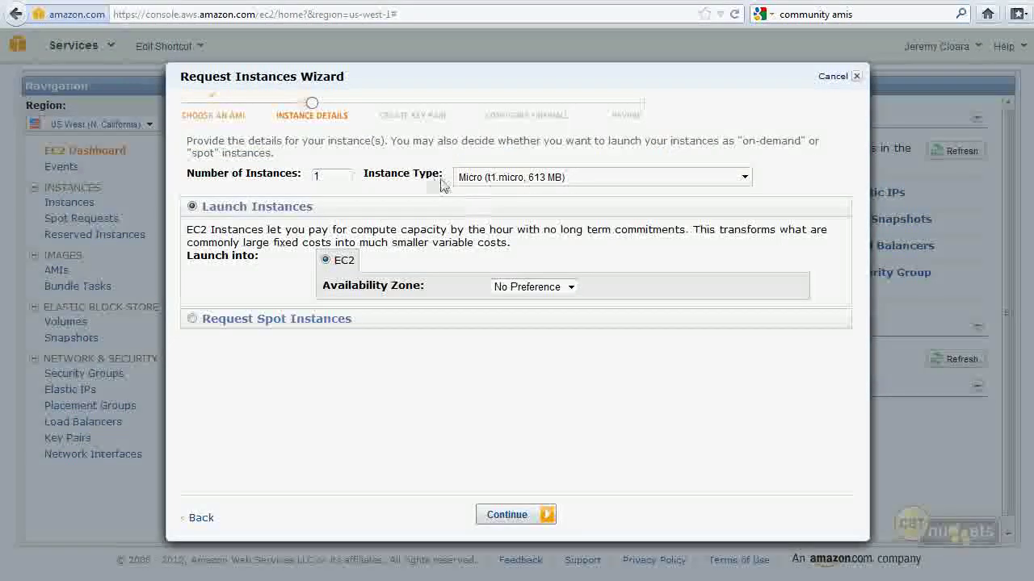
Step: Look over the available instance types and set the number of instances to 10
left_click(492, 182)
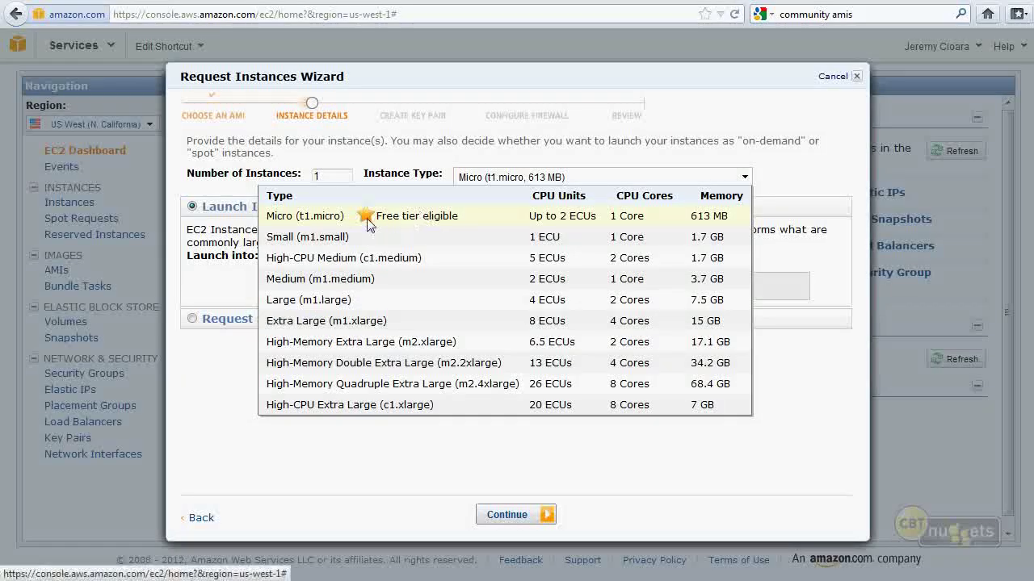
left_click(321, 179)
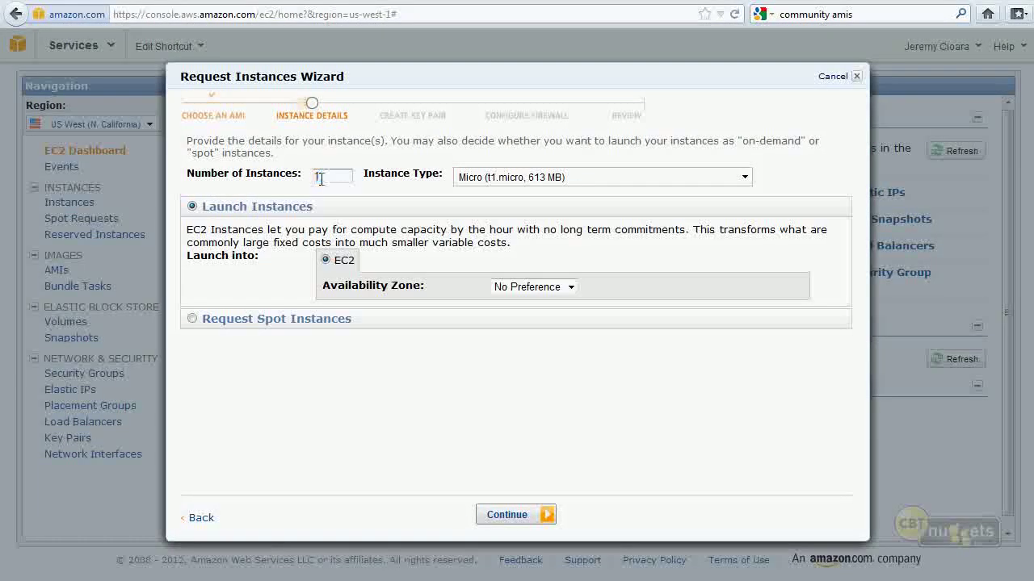
left_click(526, 177)
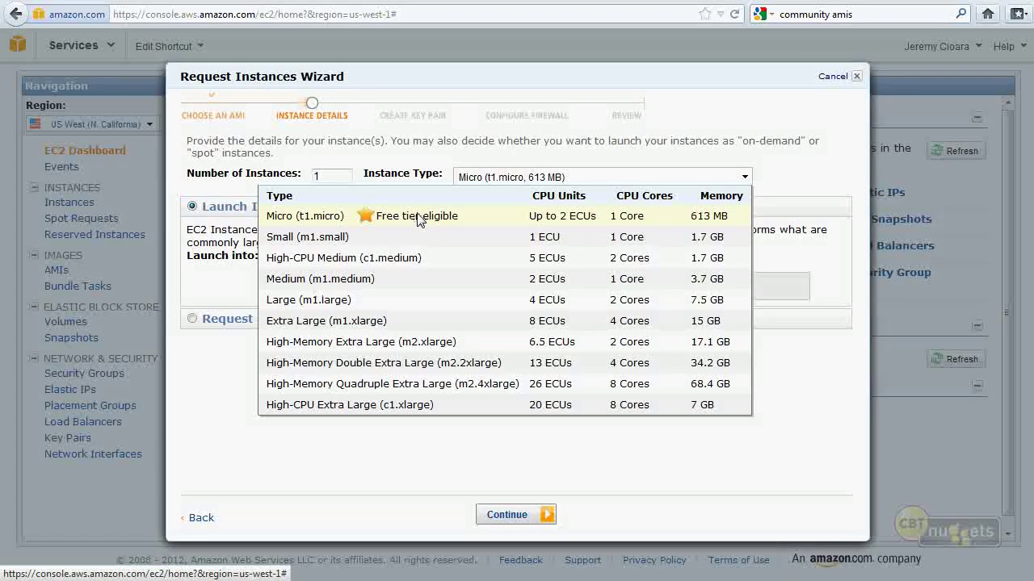
left_click(327, 176)
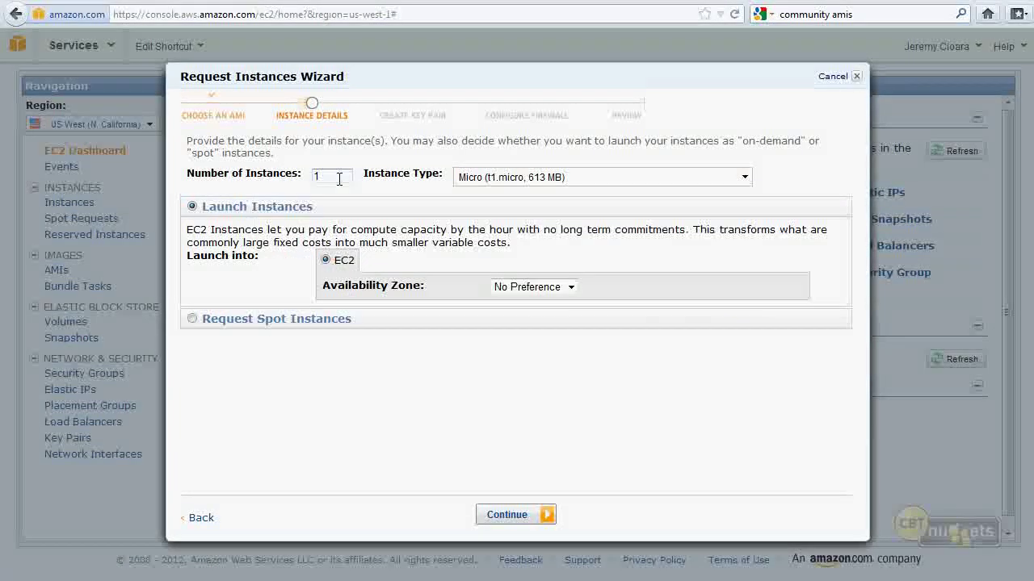
type("0")
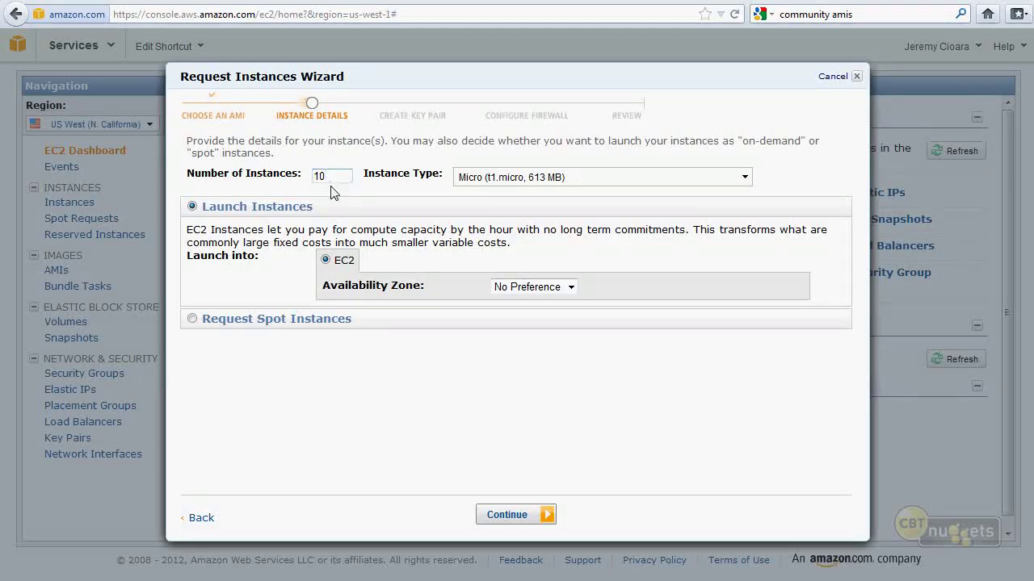
Step: Compare the CPU units, cores and memory of the available instance types, from Micro up to High-CPU Extra Large
left_click(484, 179)
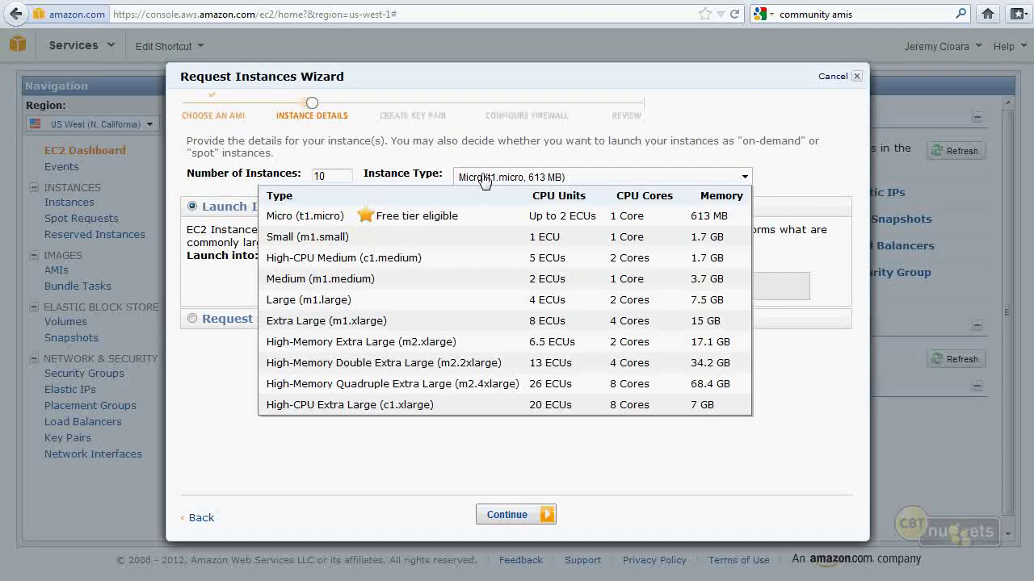
left_click(328, 181)
double_click(327, 179)
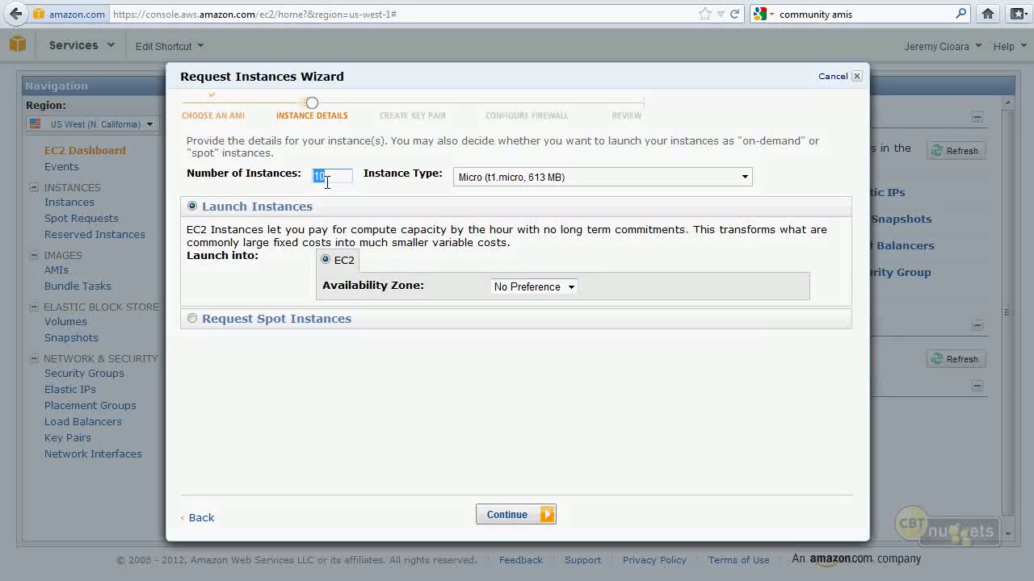
left_click(486, 179)
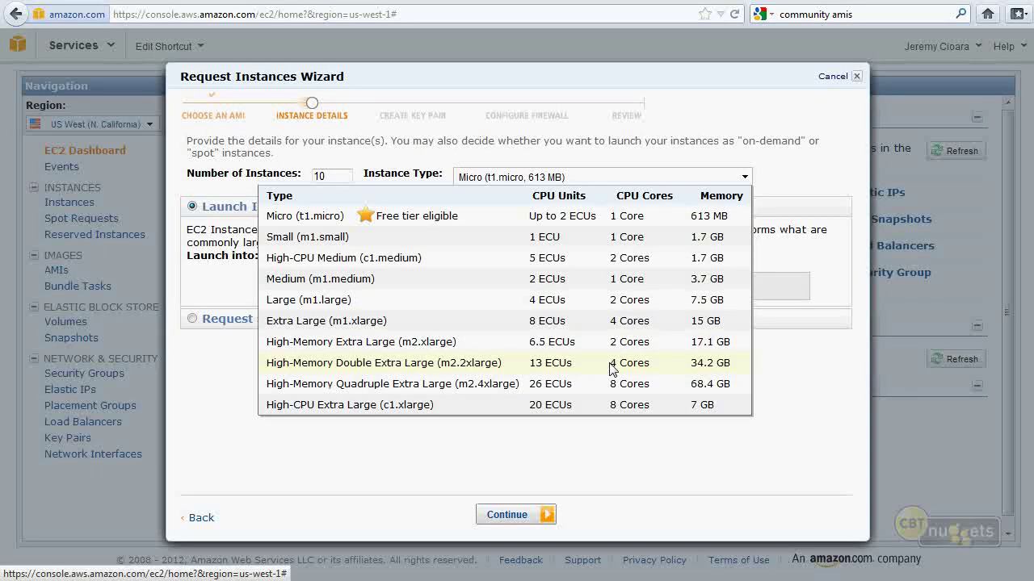
left_click(611, 141)
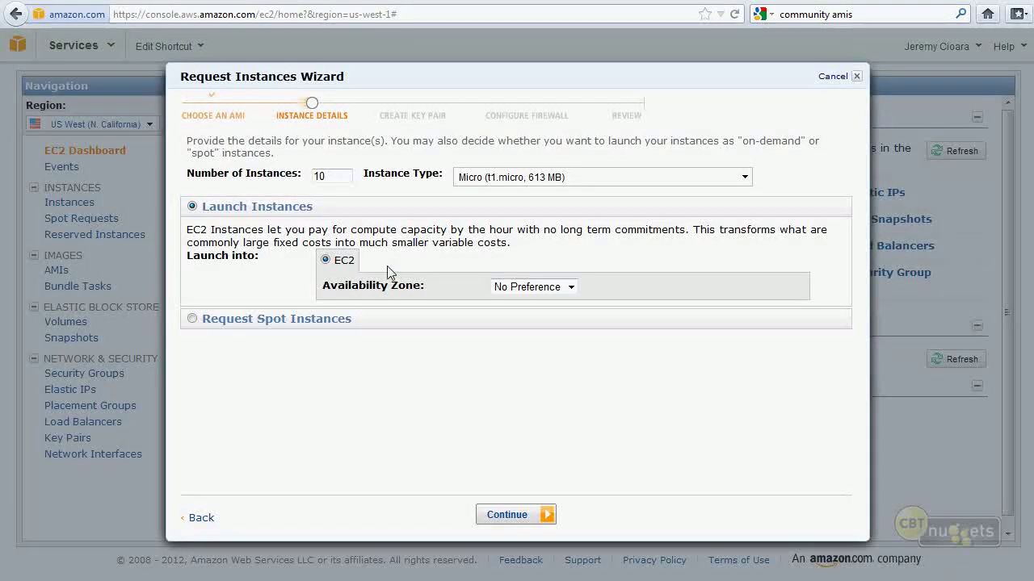
double_click(428, 174)
left_click(513, 180)
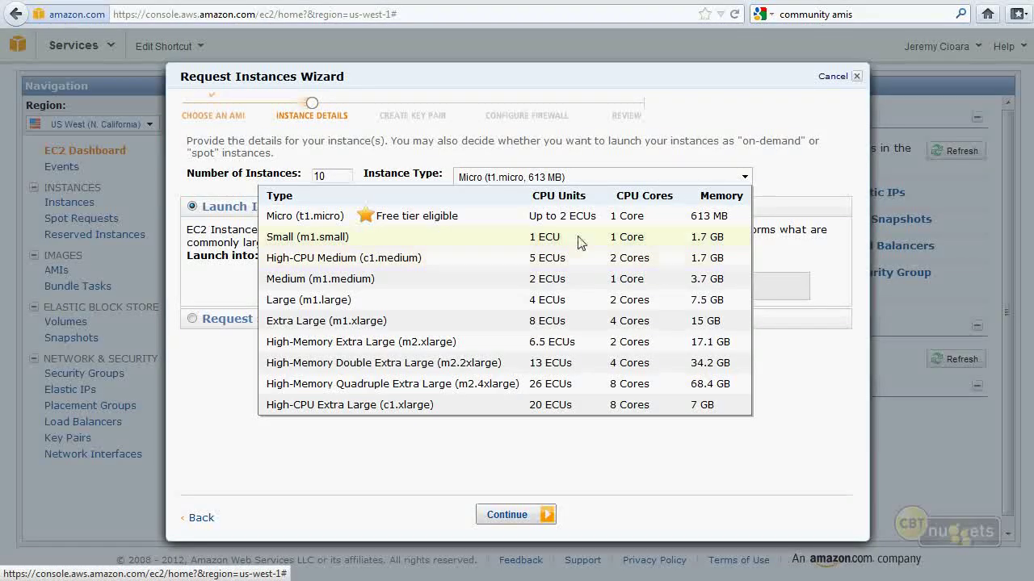
left_click(559, 159)
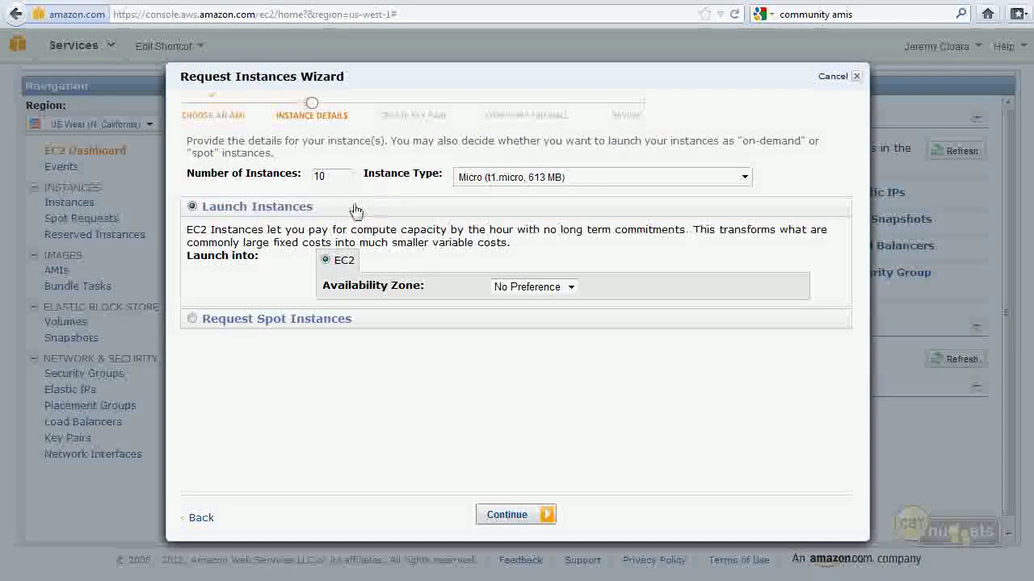
Step: Set the availability zone for the launched EC2 instances to us-west-1a
left_click(518, 289)
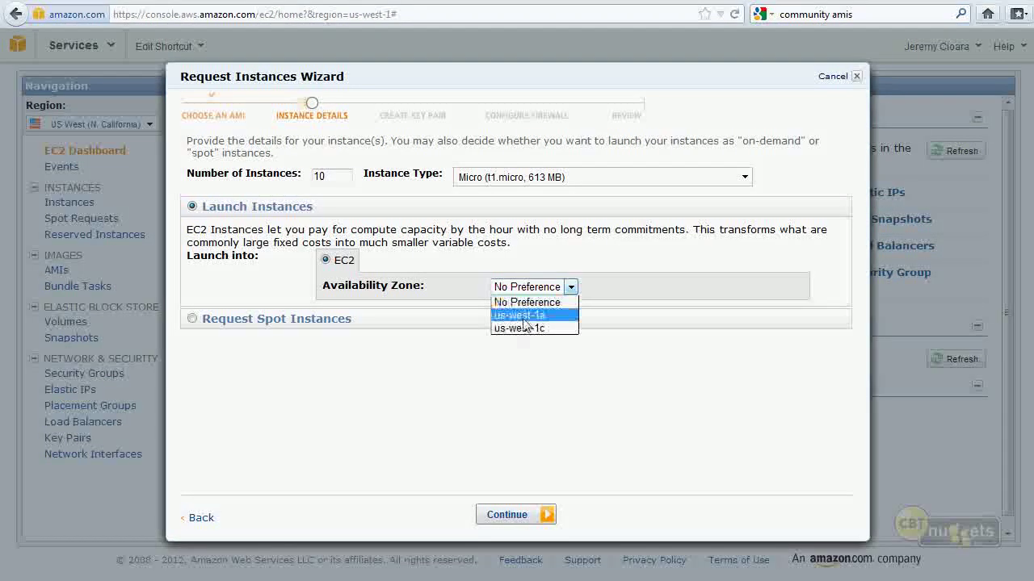
left_click(520, 318)
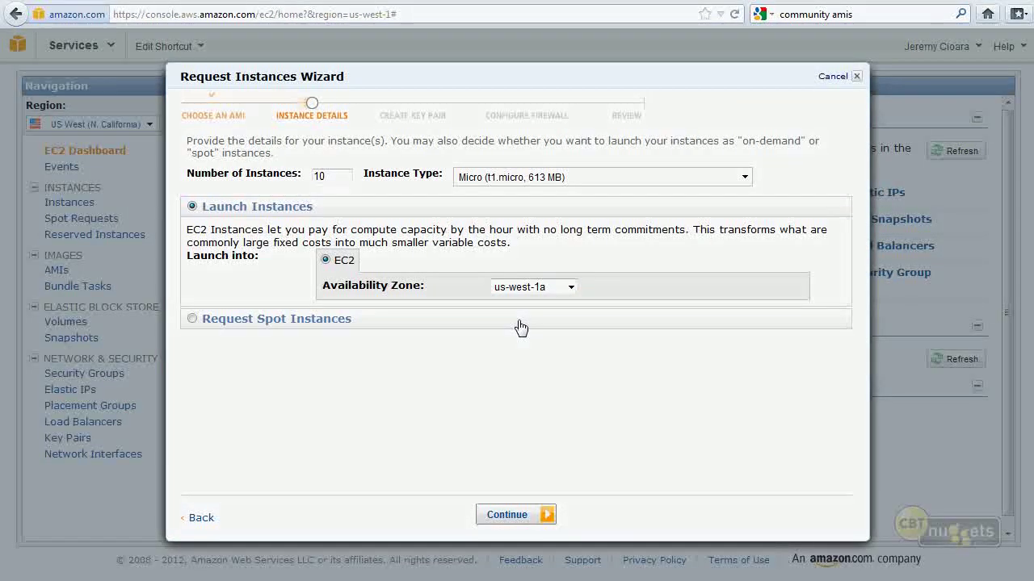
Step: Compare the launch and spot request options, switch to requesting spot instances and open the maximum price for entry
left_click(194, 320)
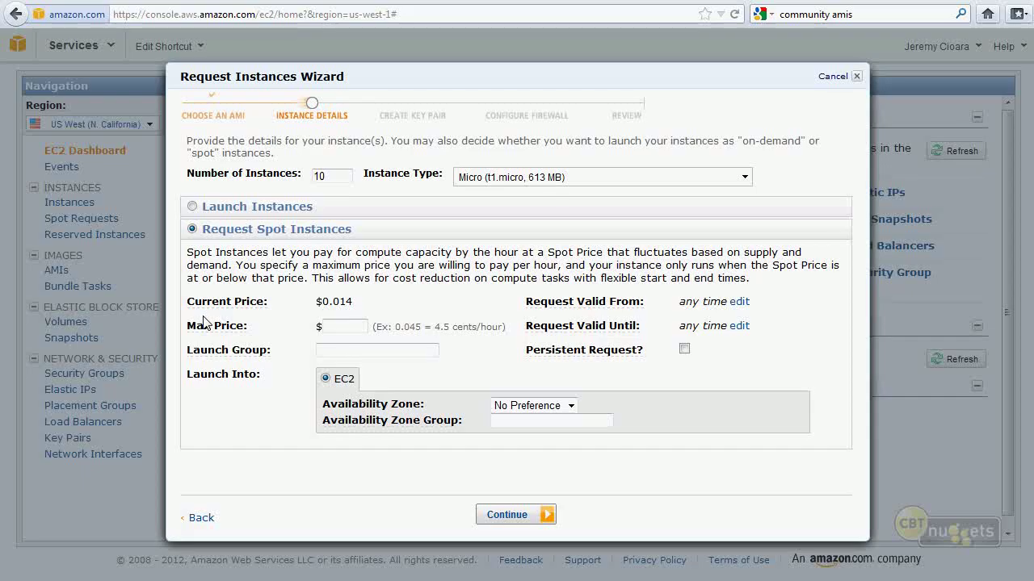
left_click(191, 208)
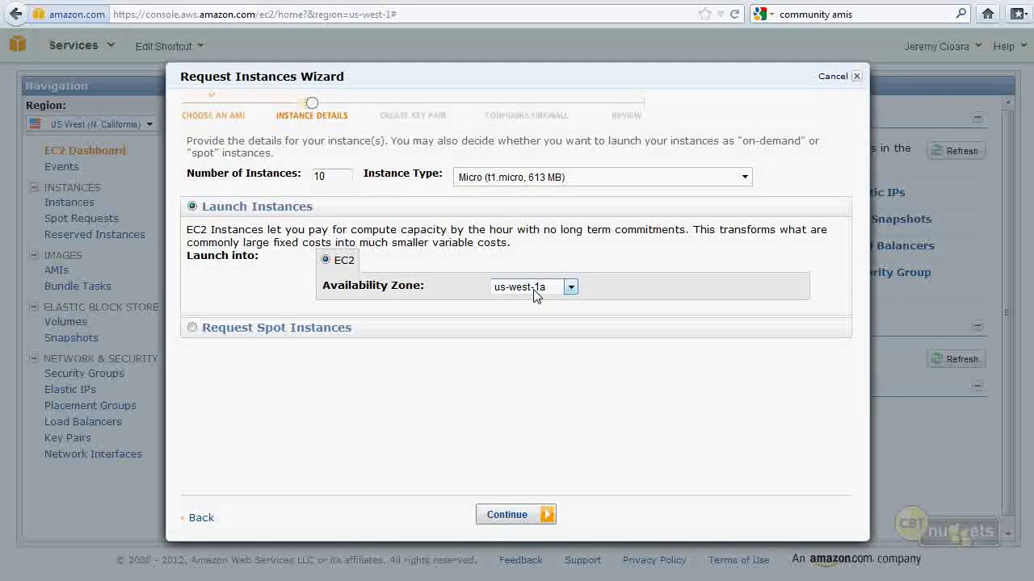
left_click(192, 327)
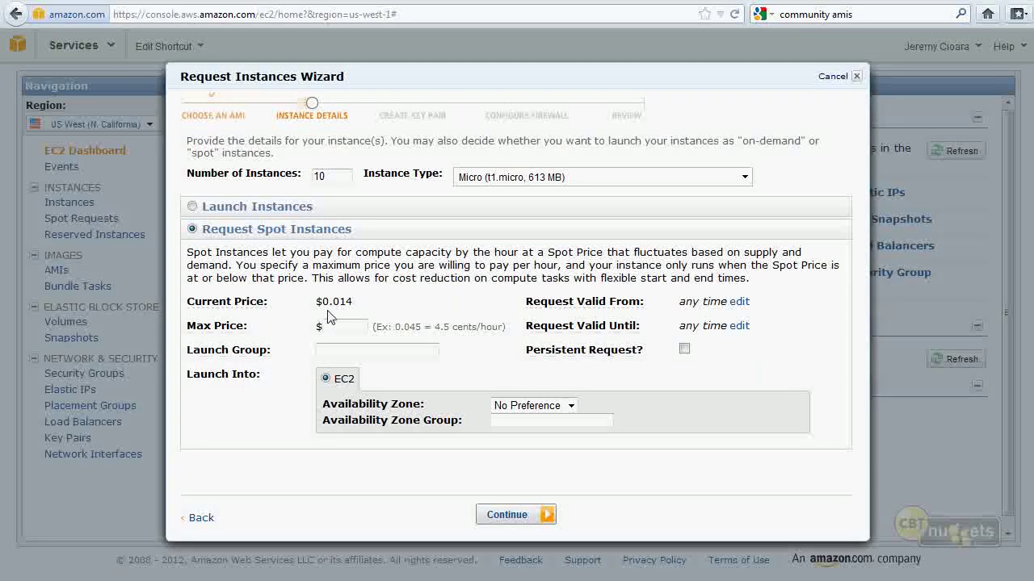
left_click(324, 326)
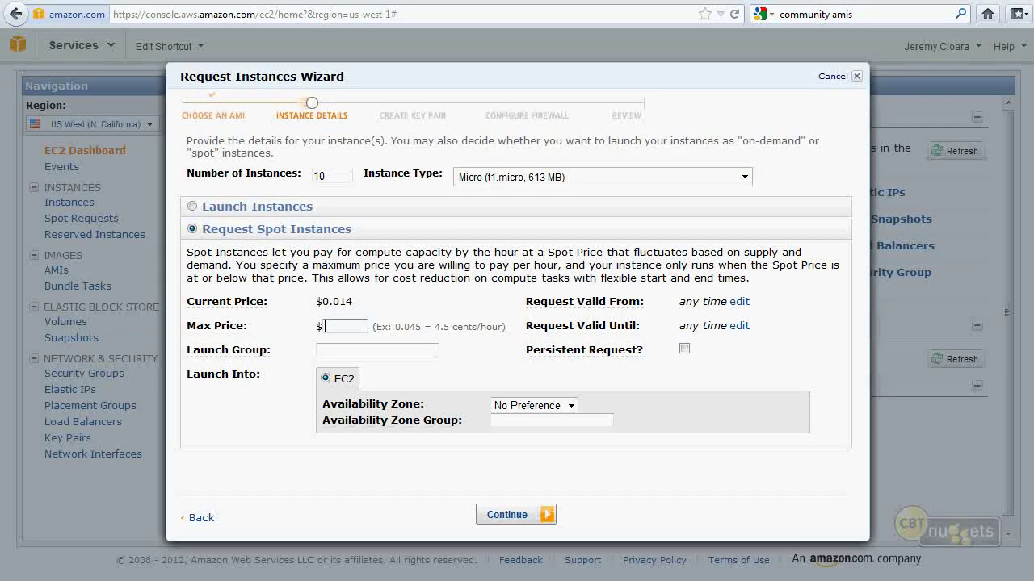